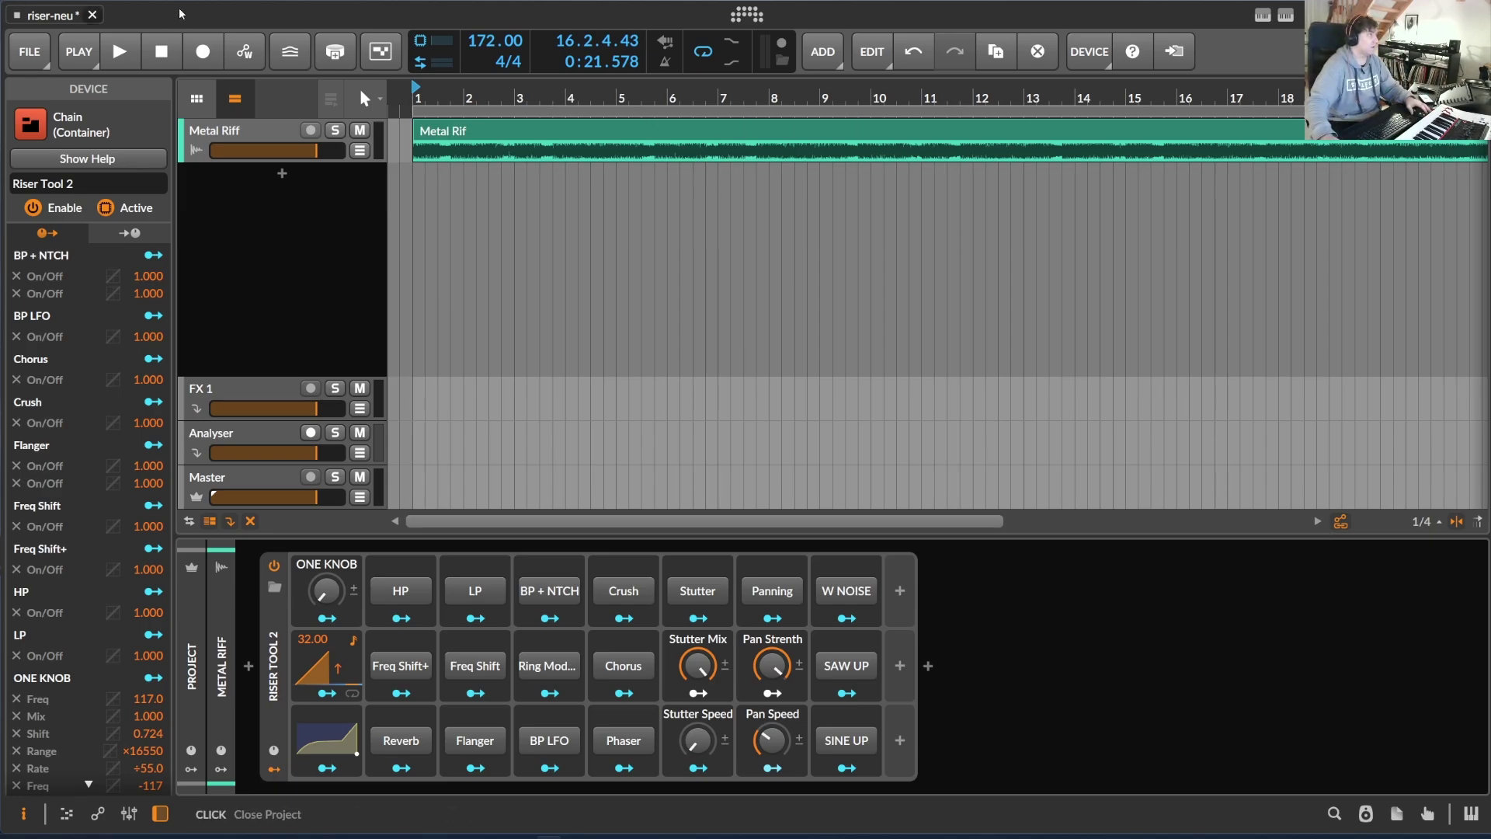
Start Metal Riff playback from bar 1 with the spacebar
key("space")
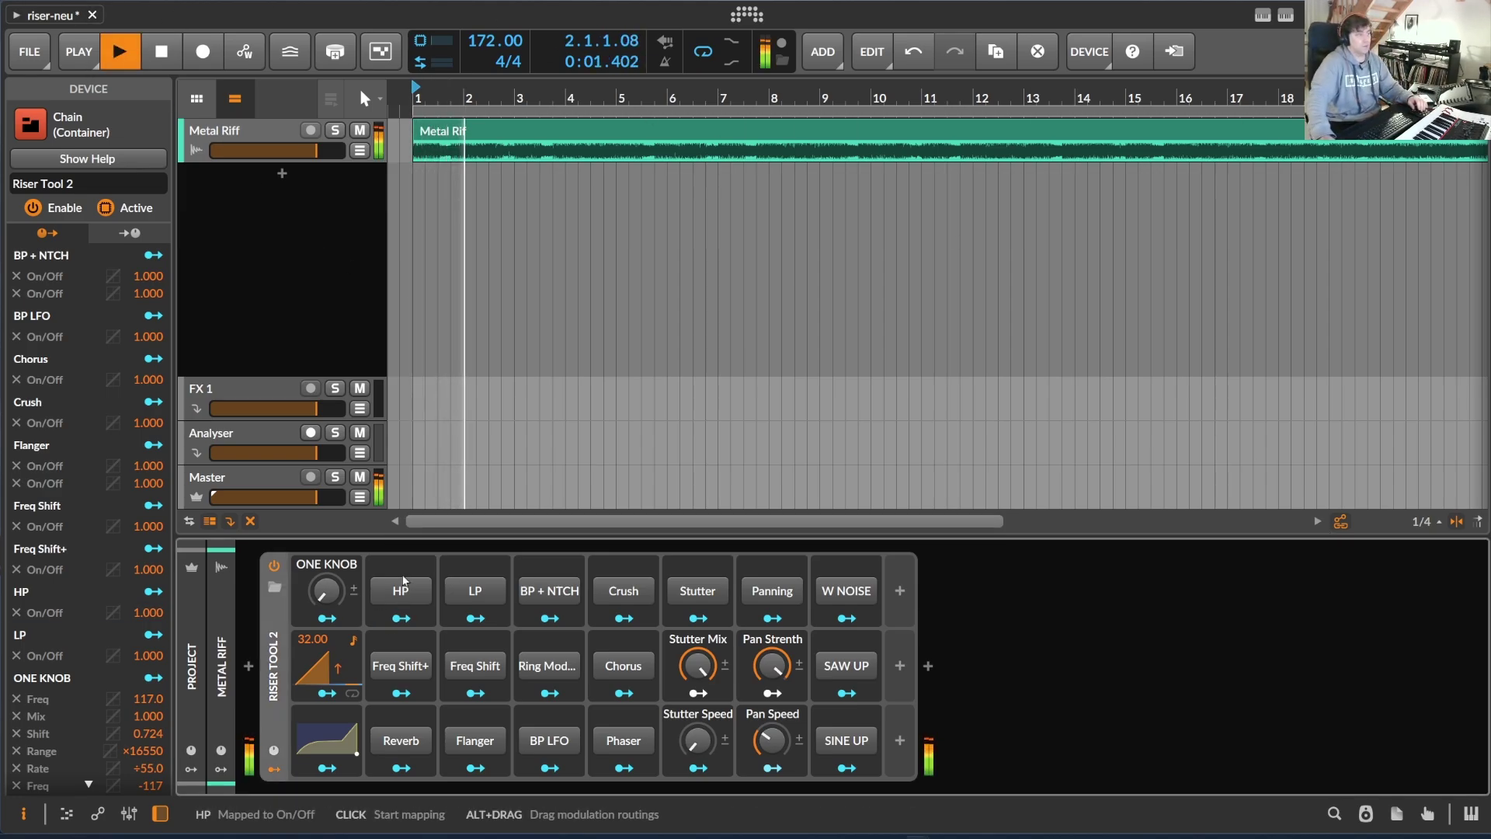
left_click_drag(336, 600, 336, 600)
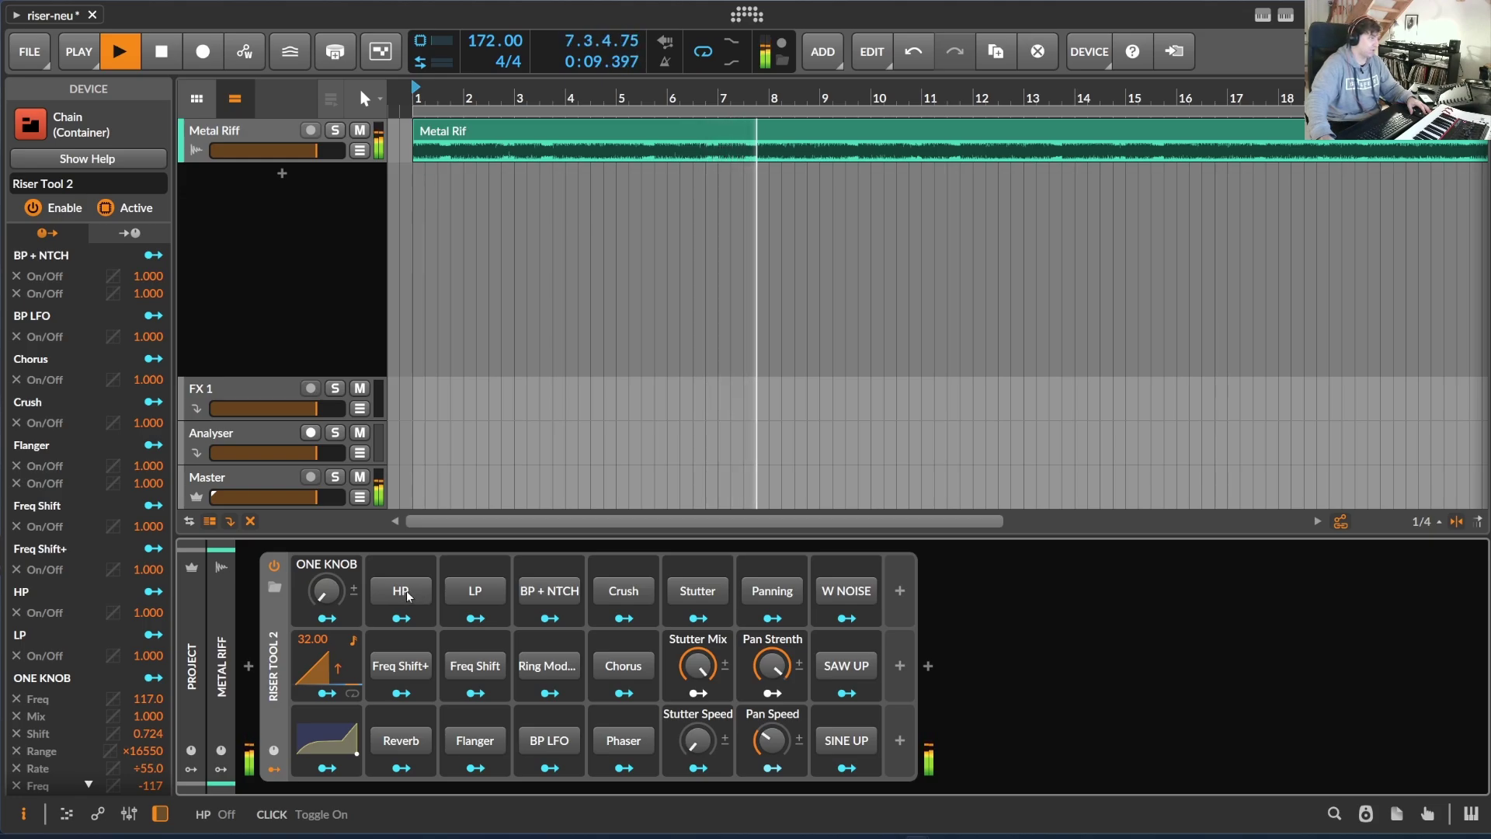
left_click(399, 592)
mouse_move(335, 596)
left_mouse_down()
mouse_move(335, 548)
mouse_move(336, 600)
left_mouse_up()
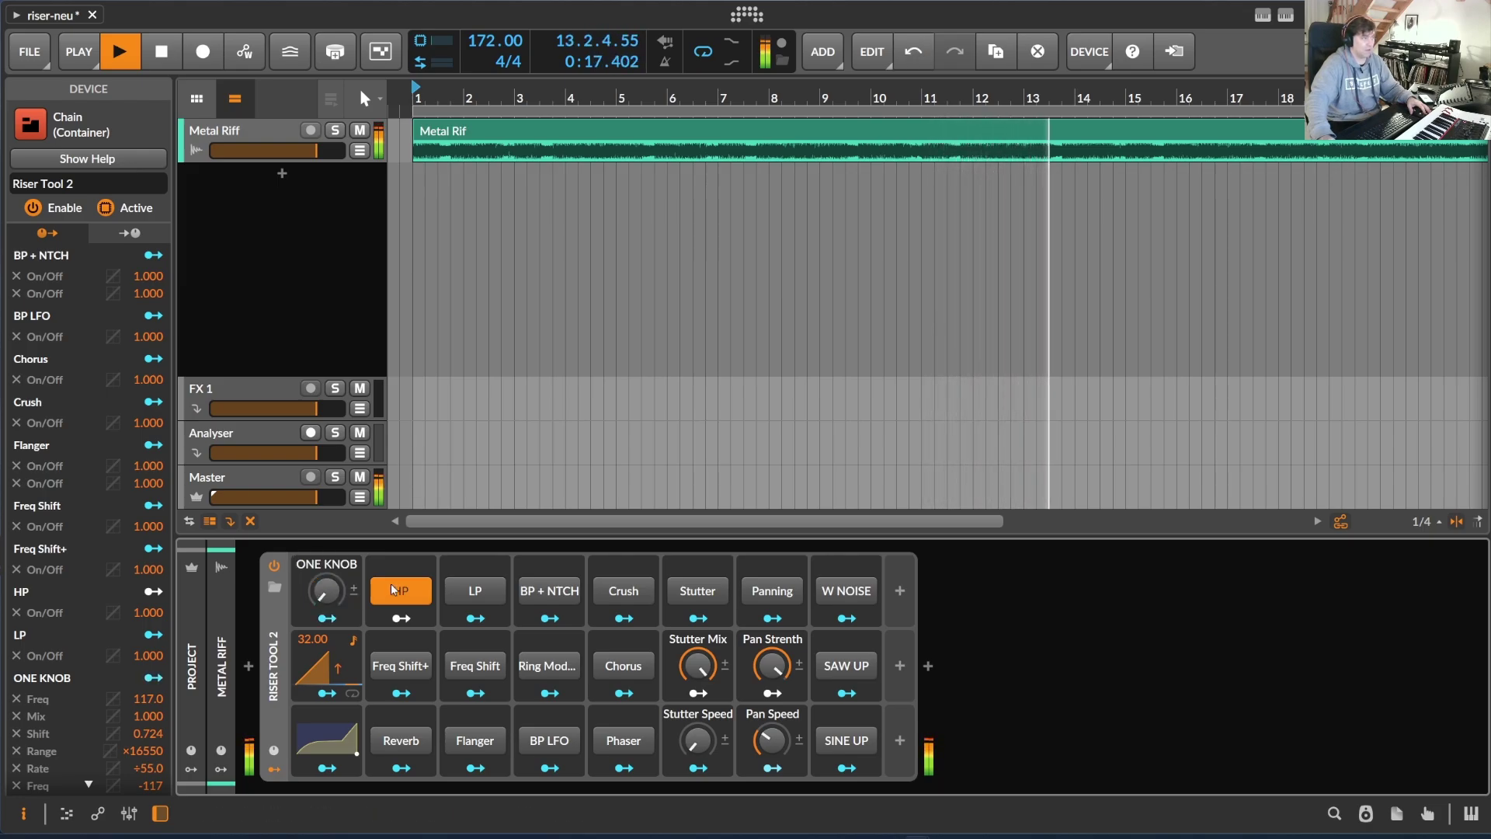
left_click(626, 592)
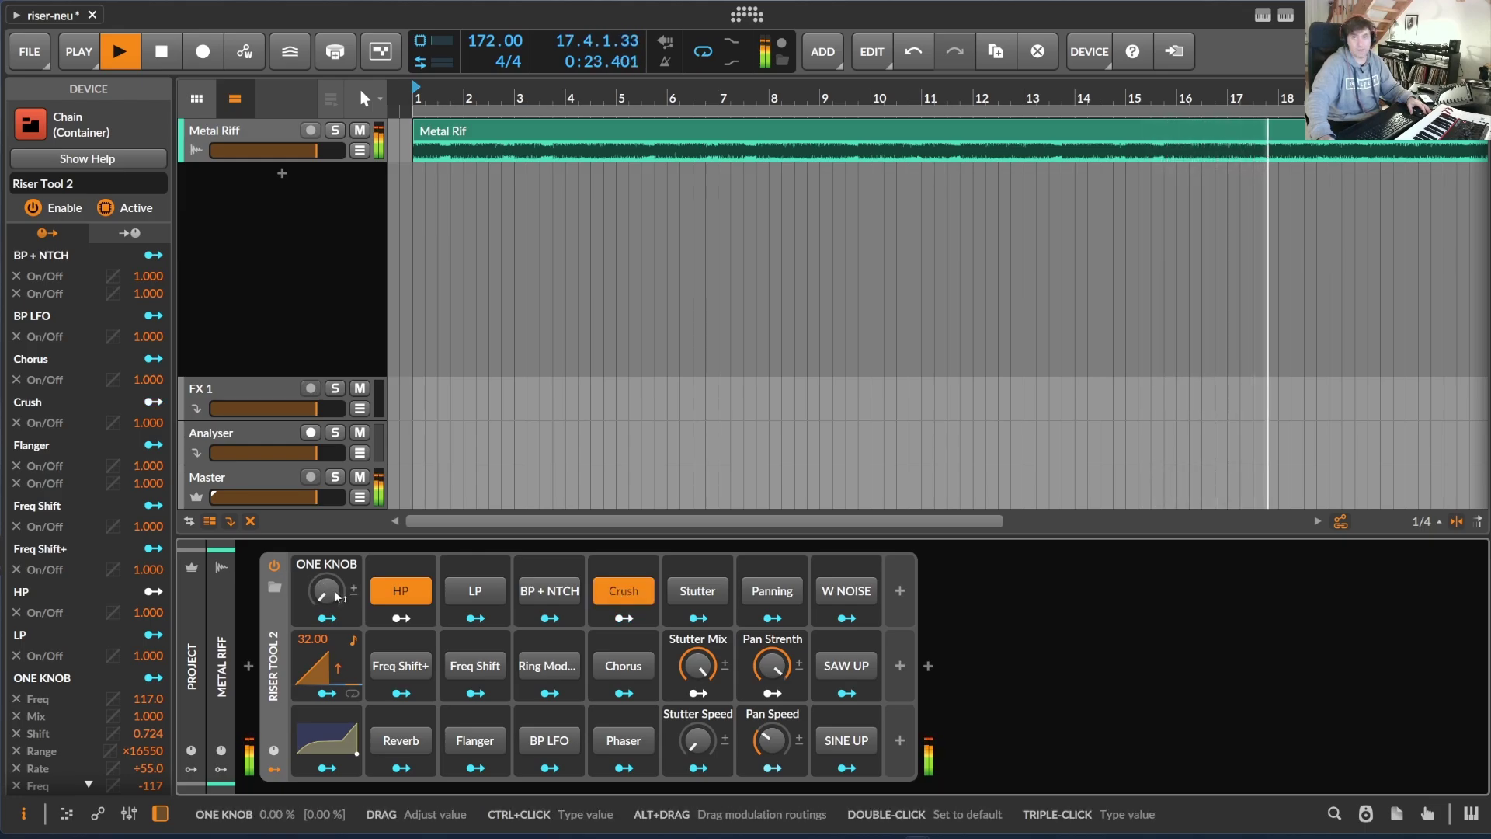
mouse_move(334, 591)
left_mouse_down()
mouse_move(334, 529)
mouse_move(334, 592)
left_mouse_up()
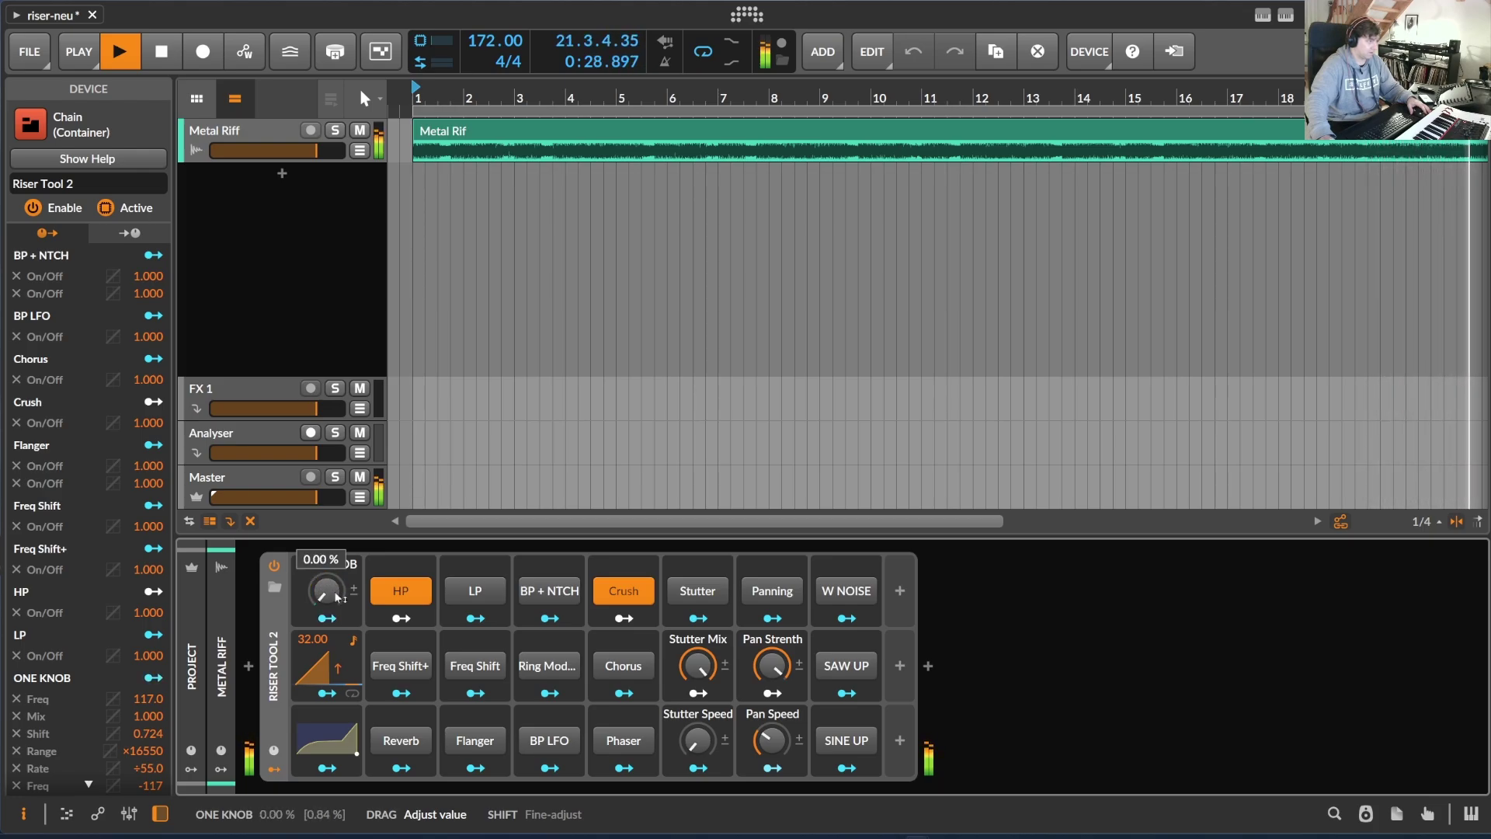
left_click(401, 591)
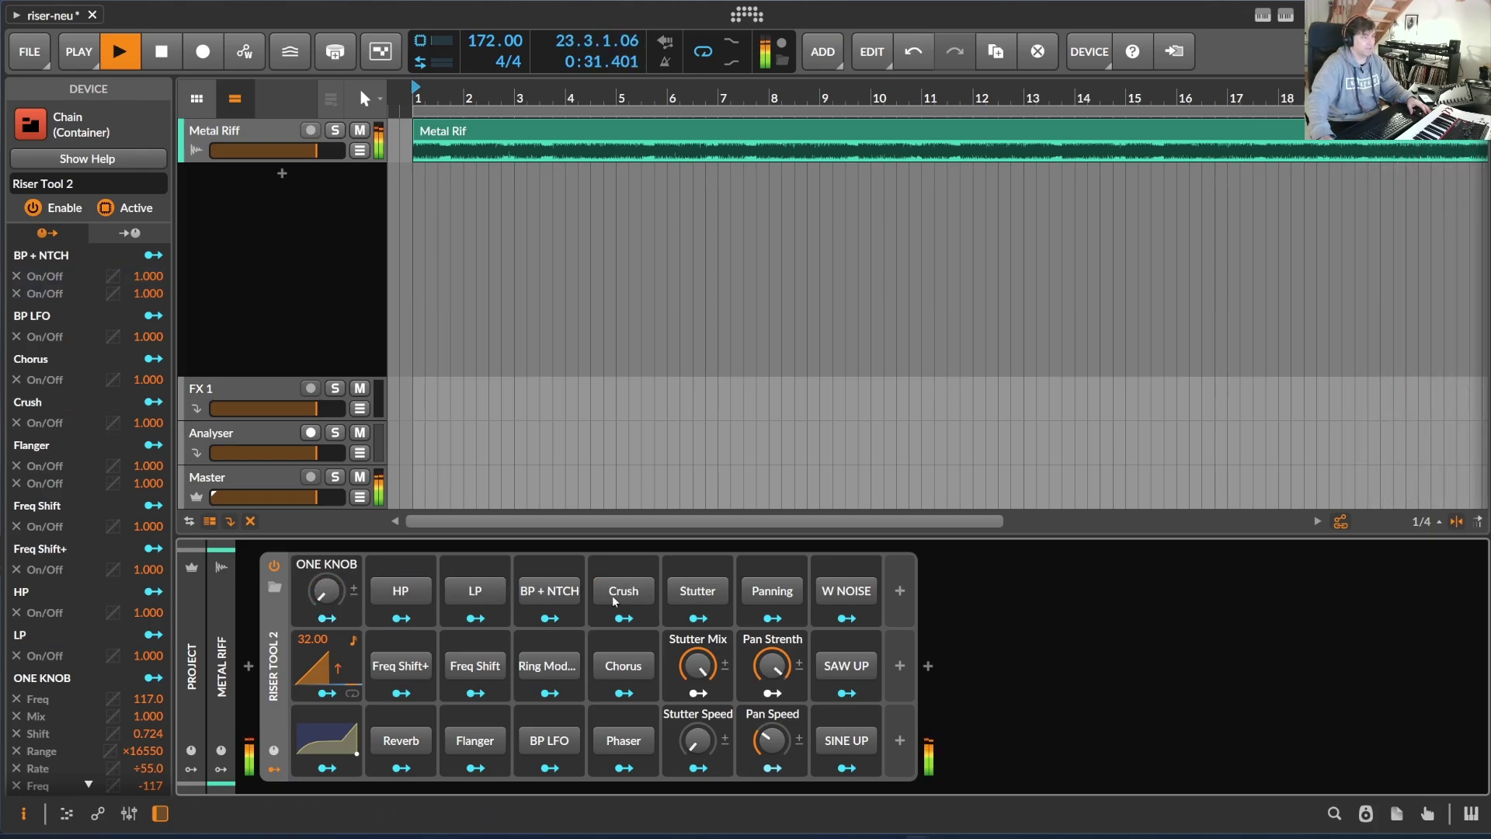
left_click(414, 598)
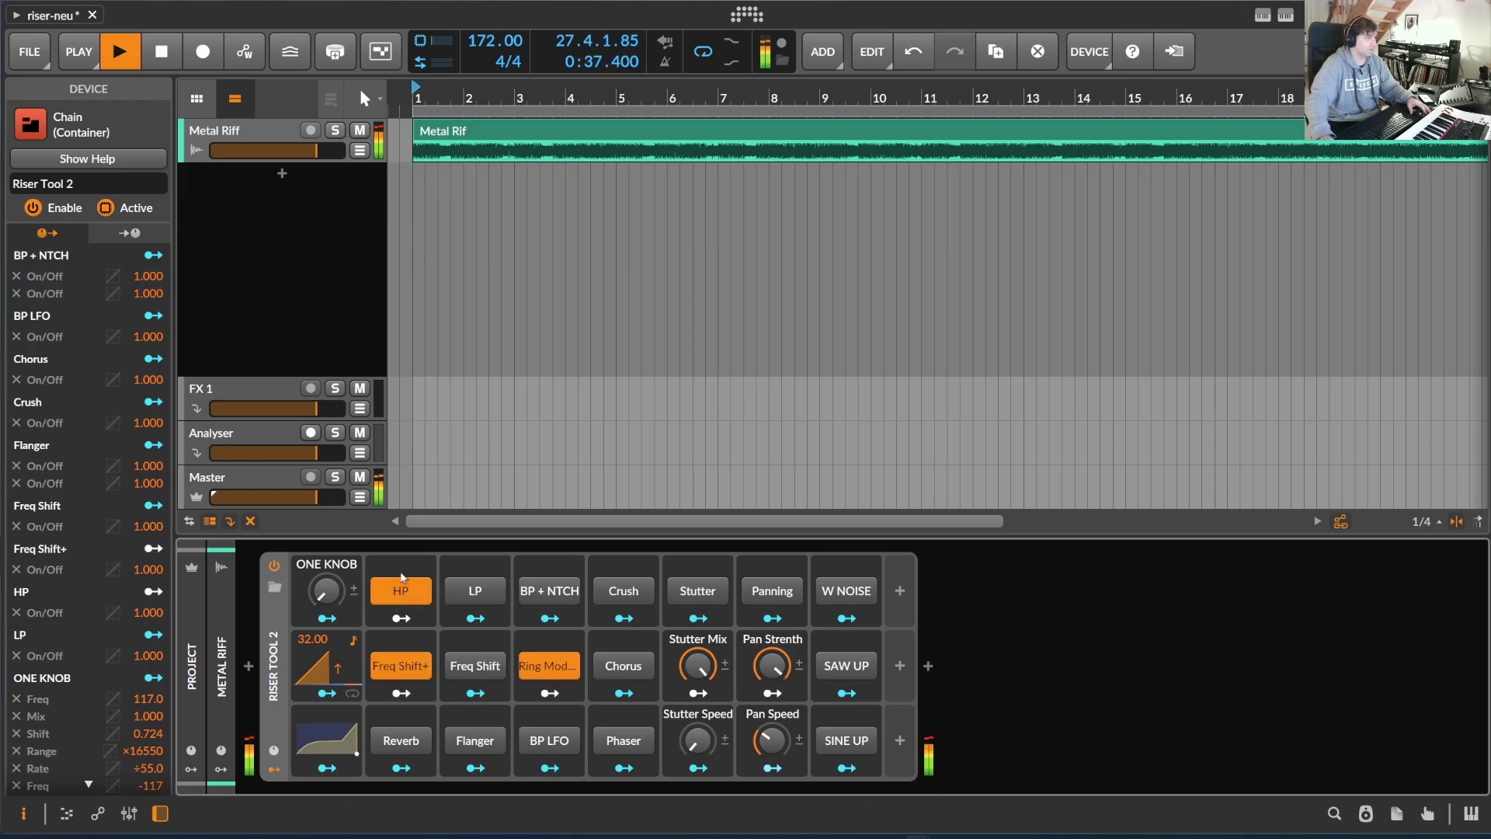
left_click_drag(327, 592, 327, 571)
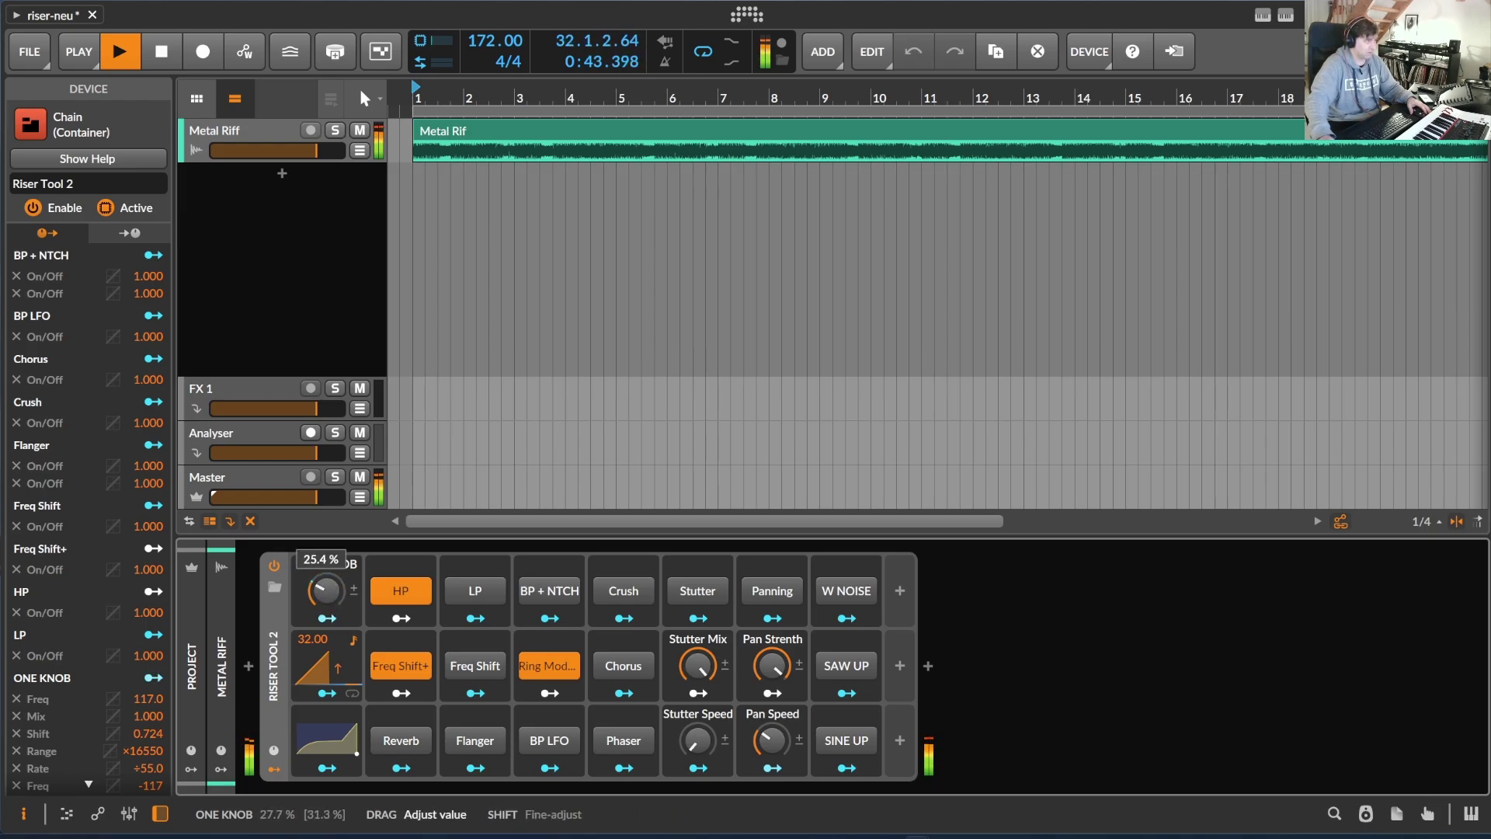
left_click_drag(326, 592, 329, 642)
left_click(401, 741)
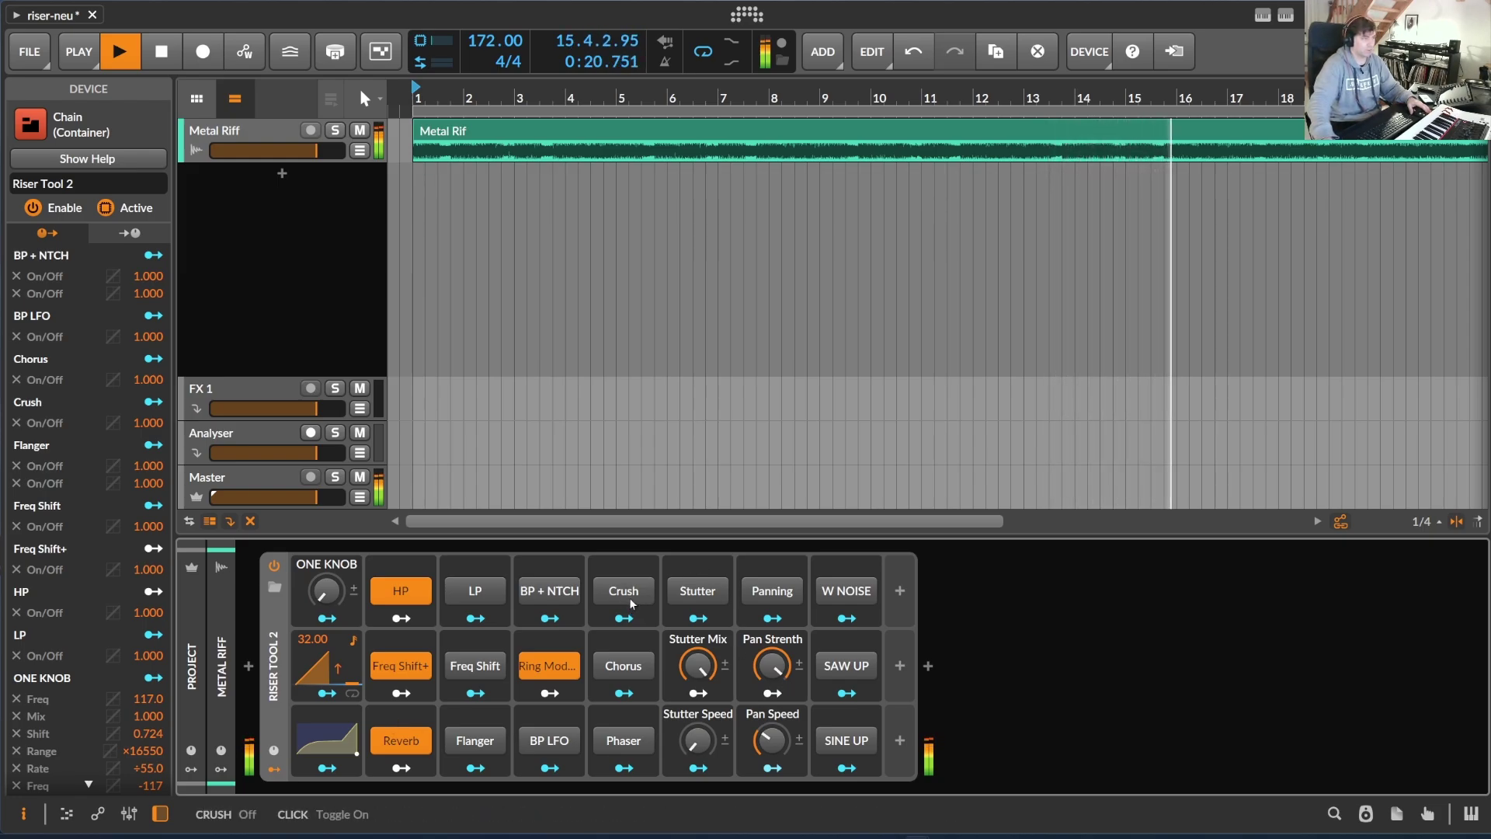
left_click(414, 742)
left_click(475, 741)
mouse_move(338, 595)
left_mouse_down()
mouse_move(338, 526)
mouse_move(326, 604)
mouse_move(326, 586)
left_mouse_up()
left_click(623, 666)
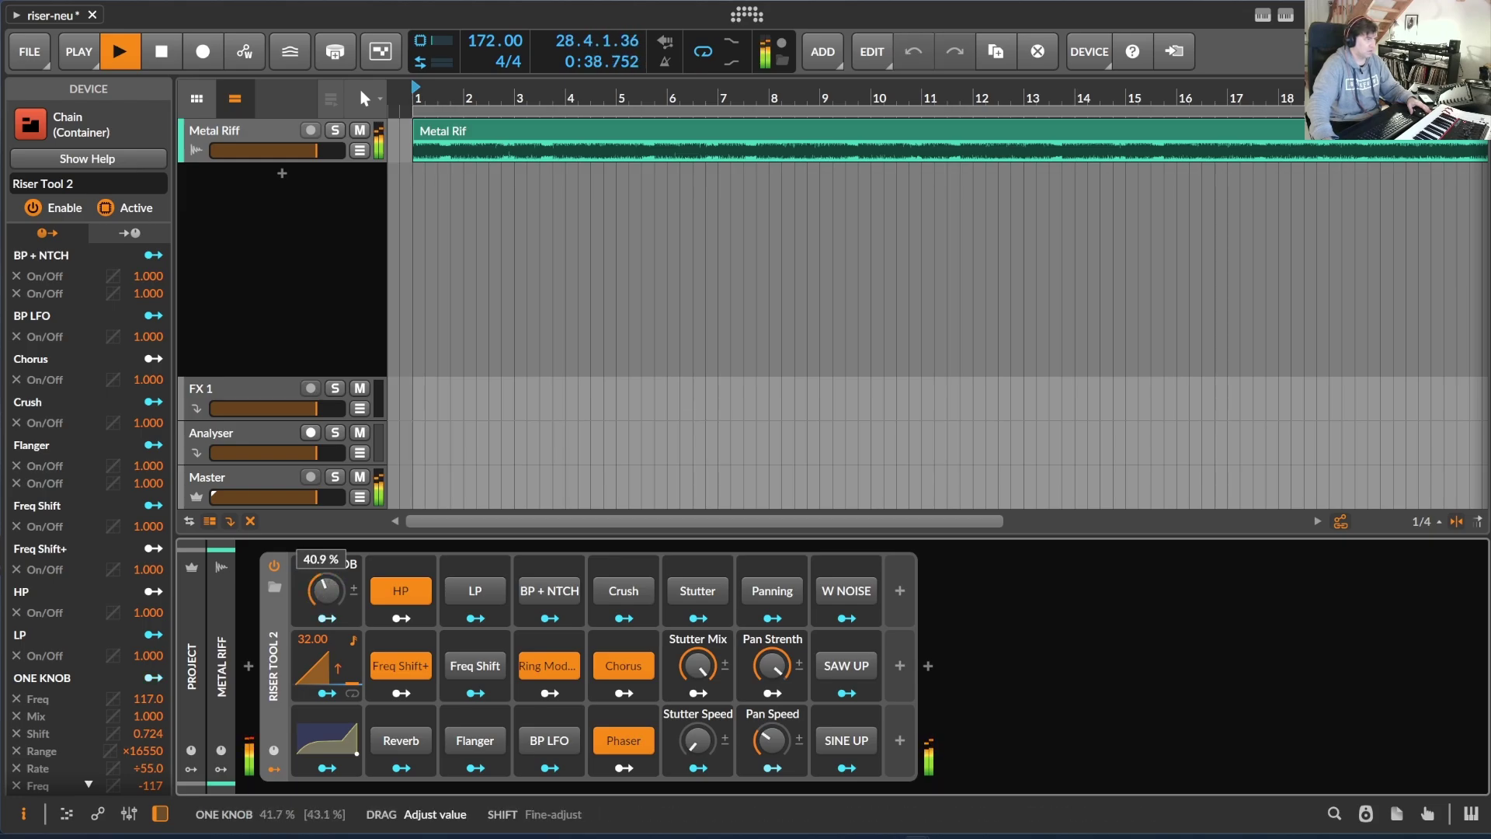
left_click_drag(327, 590, 326, 590)
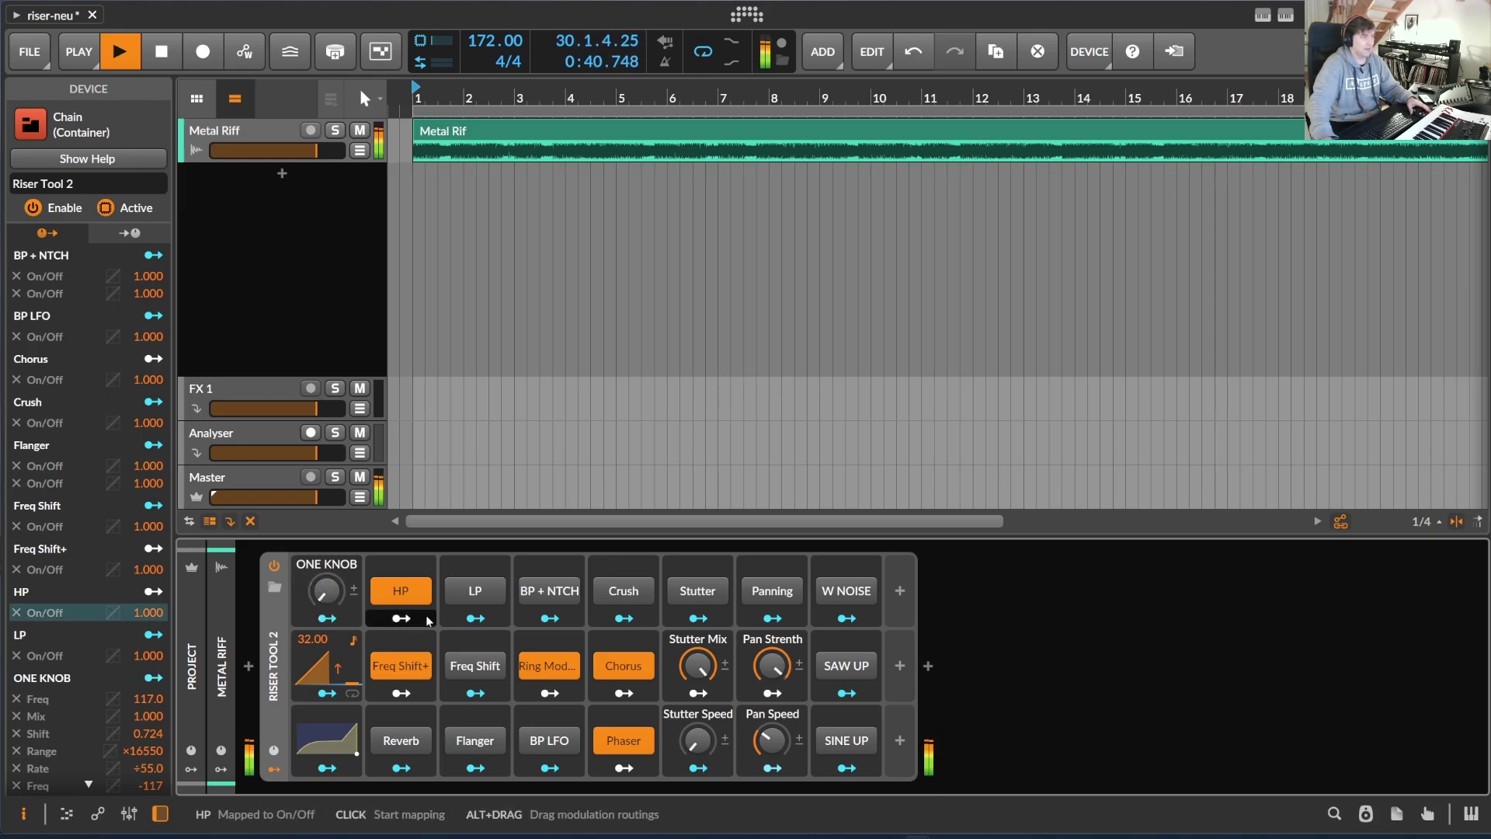
left_click(419, 666)
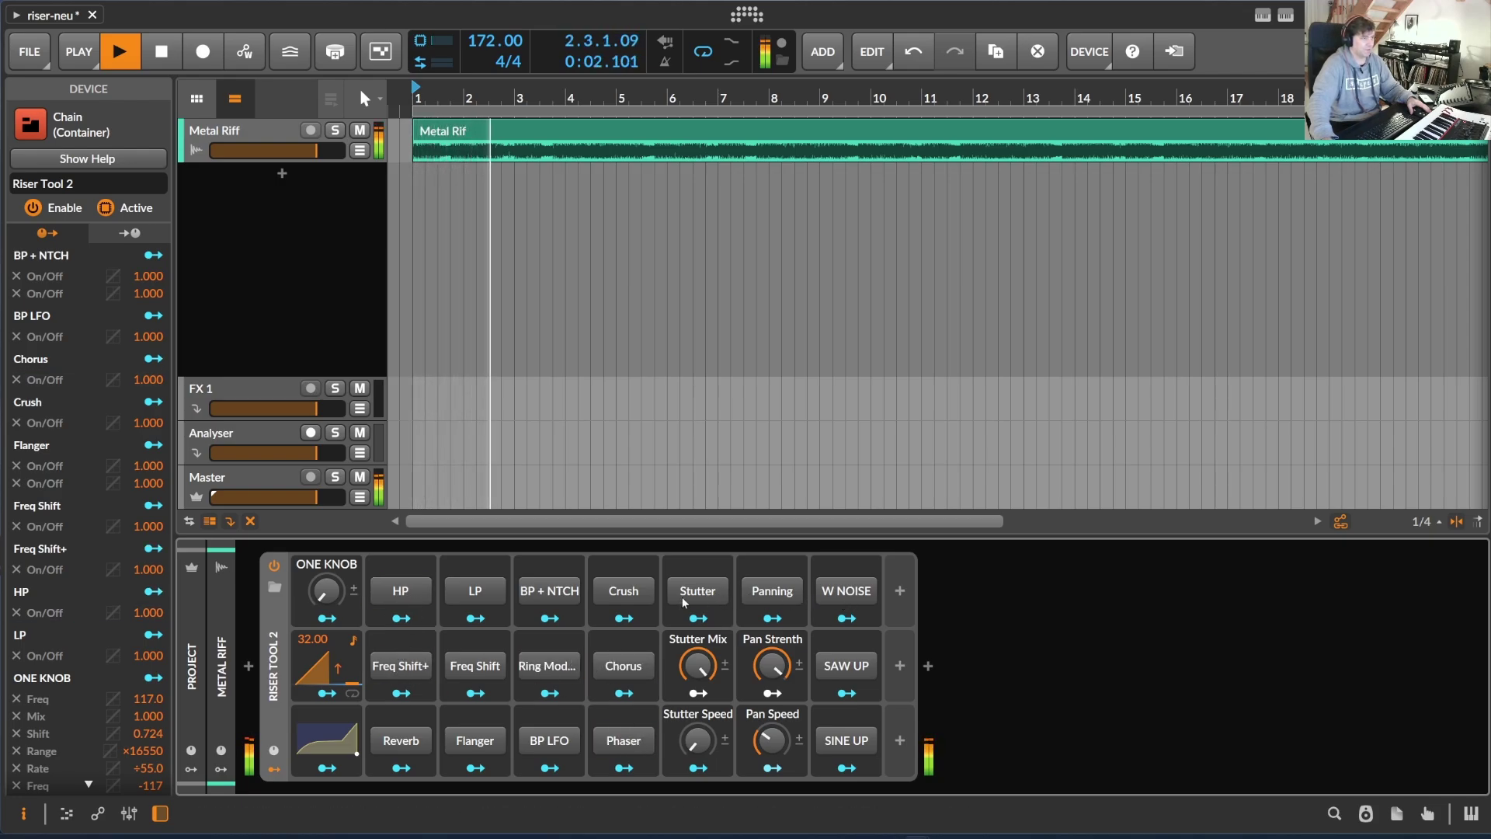
Turn on W NOISE and HP, then swap W NOISE for SAW UP with the One Knob at about 14–16 %
left_click(850, 592)
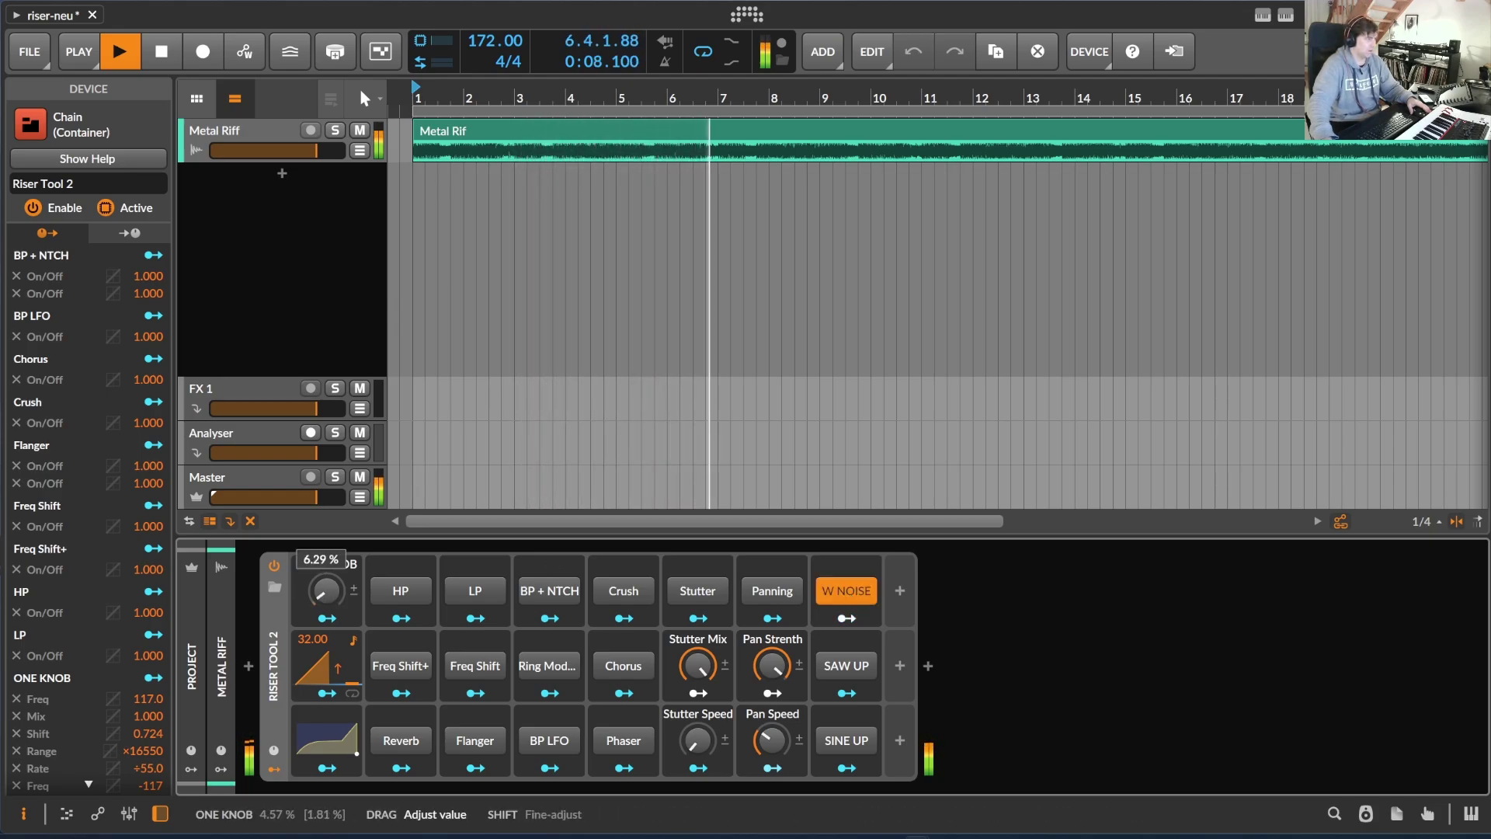
left_click(401, 590)
left_click_drag(307, 587, 326, 508)
left_click(868, 673)
left_click(846, 596)
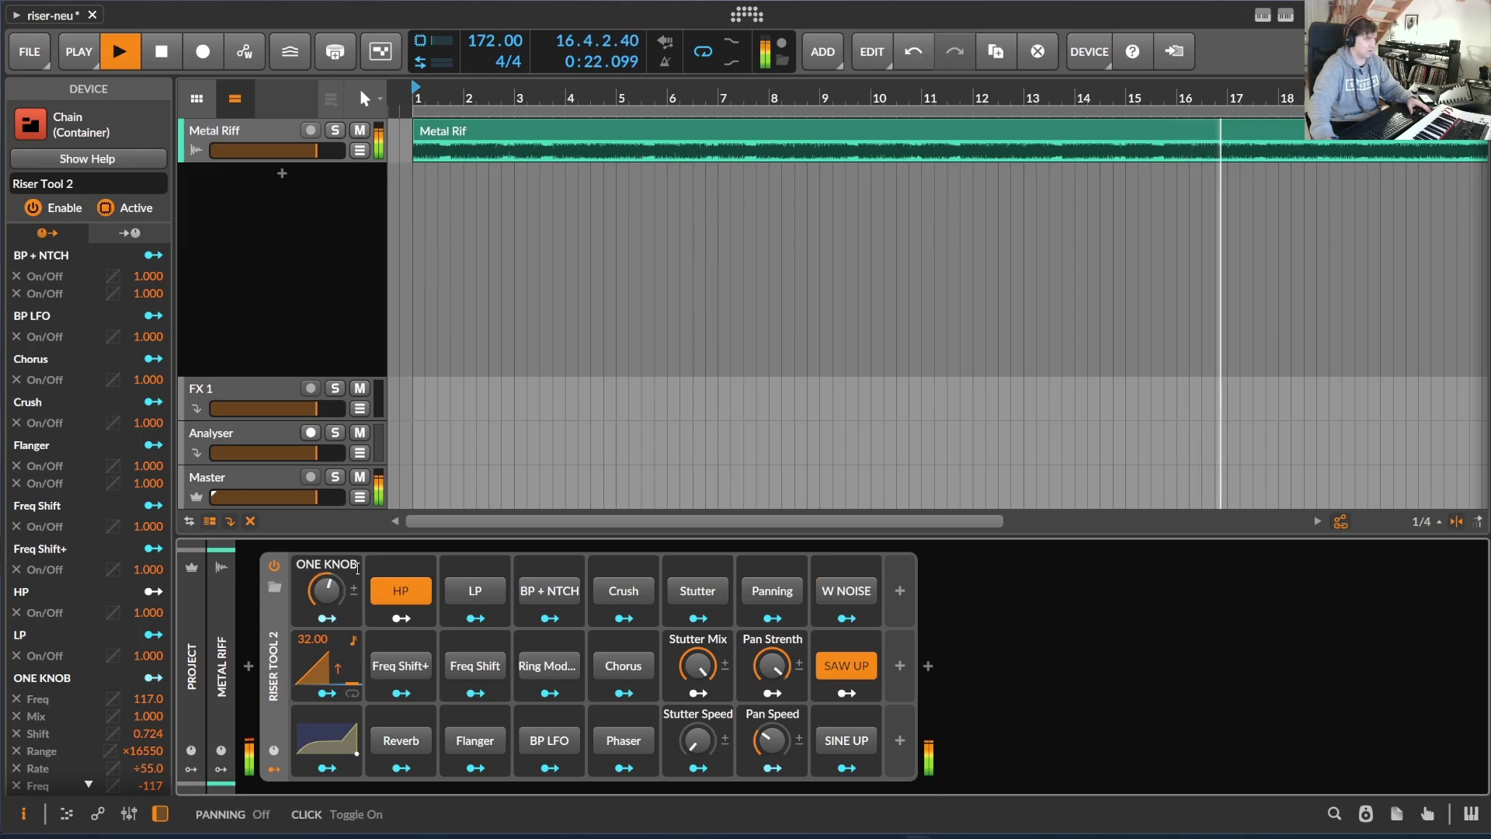
mouse_move(324, 588)
left_mouse_down()
mouse_move(326, 631)
mouse_move(326, 561)
left_mouse_up()
Add Crush, BP + NTCH and Freq Shift+, swap SAW UP for SINE UP, and set One Knob to about 67 %
left_click(614, 594)
left_click(544, 594)
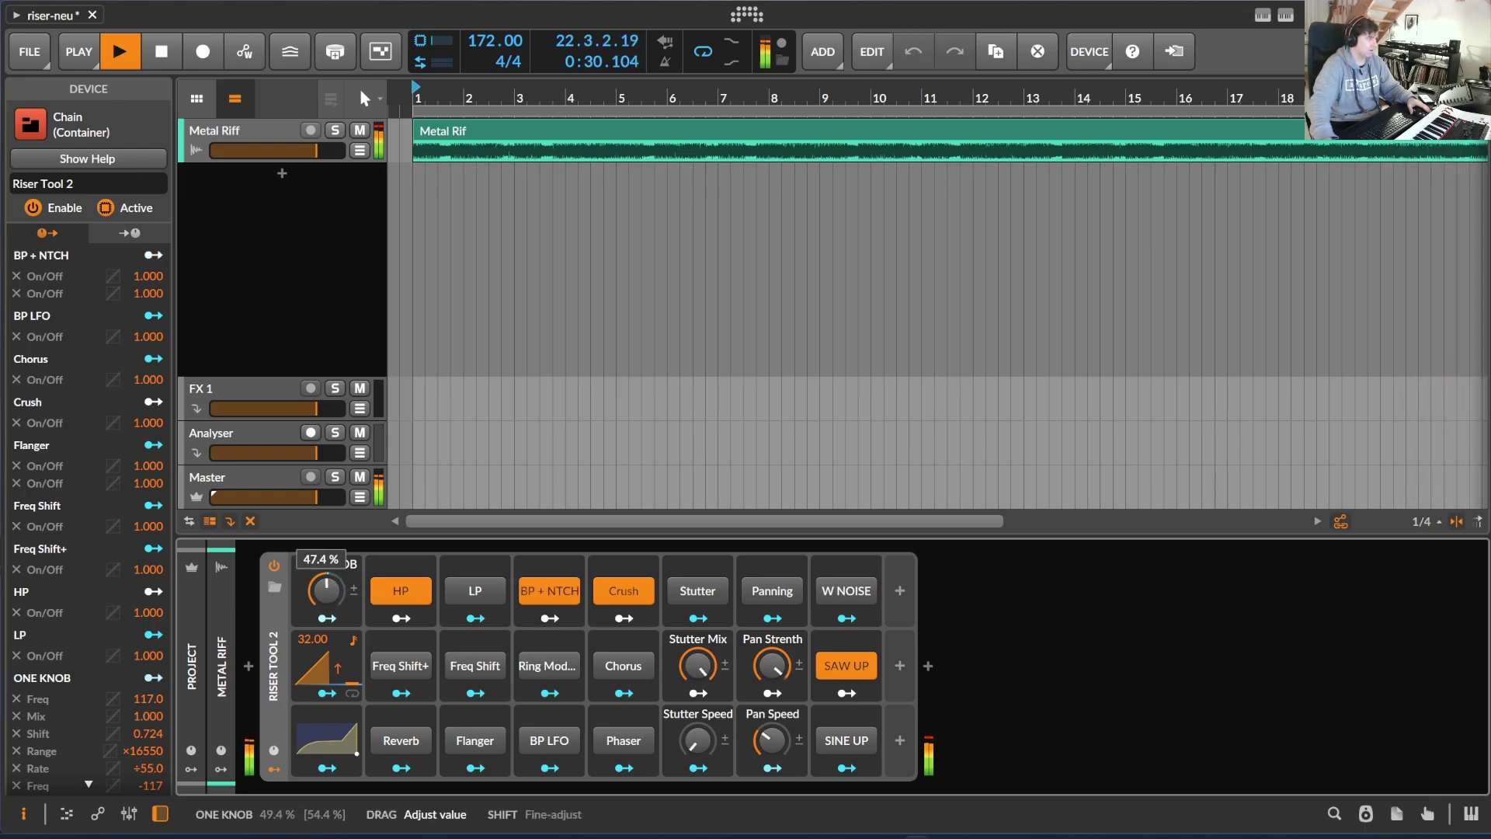
left_click_drag(326, 591, 326, 568)
left_click(393, 667)
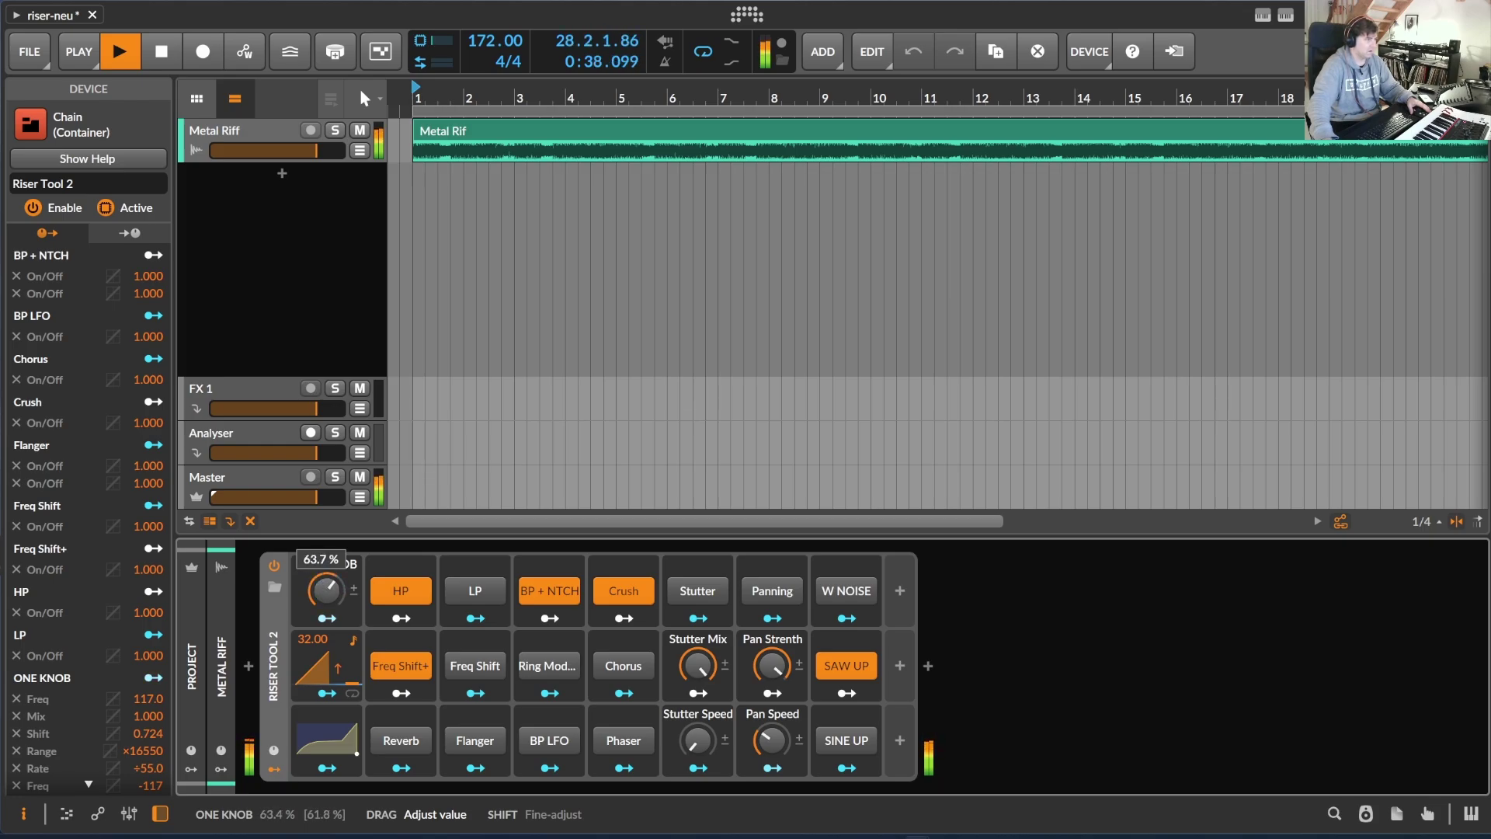
left_click(842, 677)
left_click(846, 740)
left_click_drag(329, 593, 328, 574)
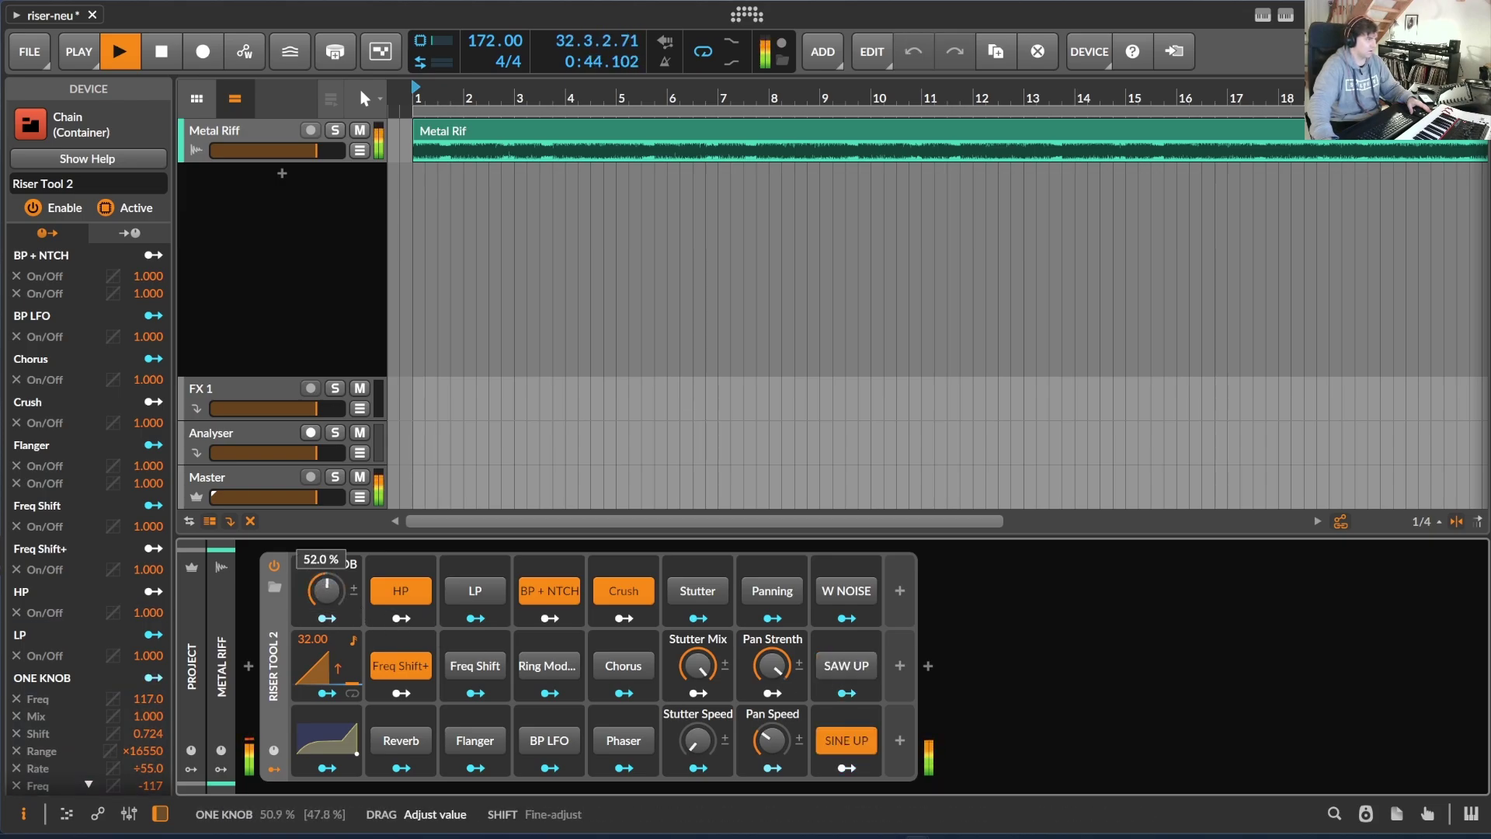
Restore W NOISE, set One Knob to about 87 %, drop SINE UP and BP + NTCH, add Phaser, and swap HP for LP
left_click(859, 590)
mouse_move(327, 592)
left_mouse_down()
mouse_move(327, 562)
mouse_move(326, 657)
mouse_move(326, 565)
mouse_move(326, 613)
left_mouse_up()
left_click(859, 746)
left_click(636, 735)
left_click(413, 594)
left_click(544, 594)
Switch off LP, Crush, the ring modulator, Freq Shift+, Phaser and the W NOISE layer
left_click(476, 590)
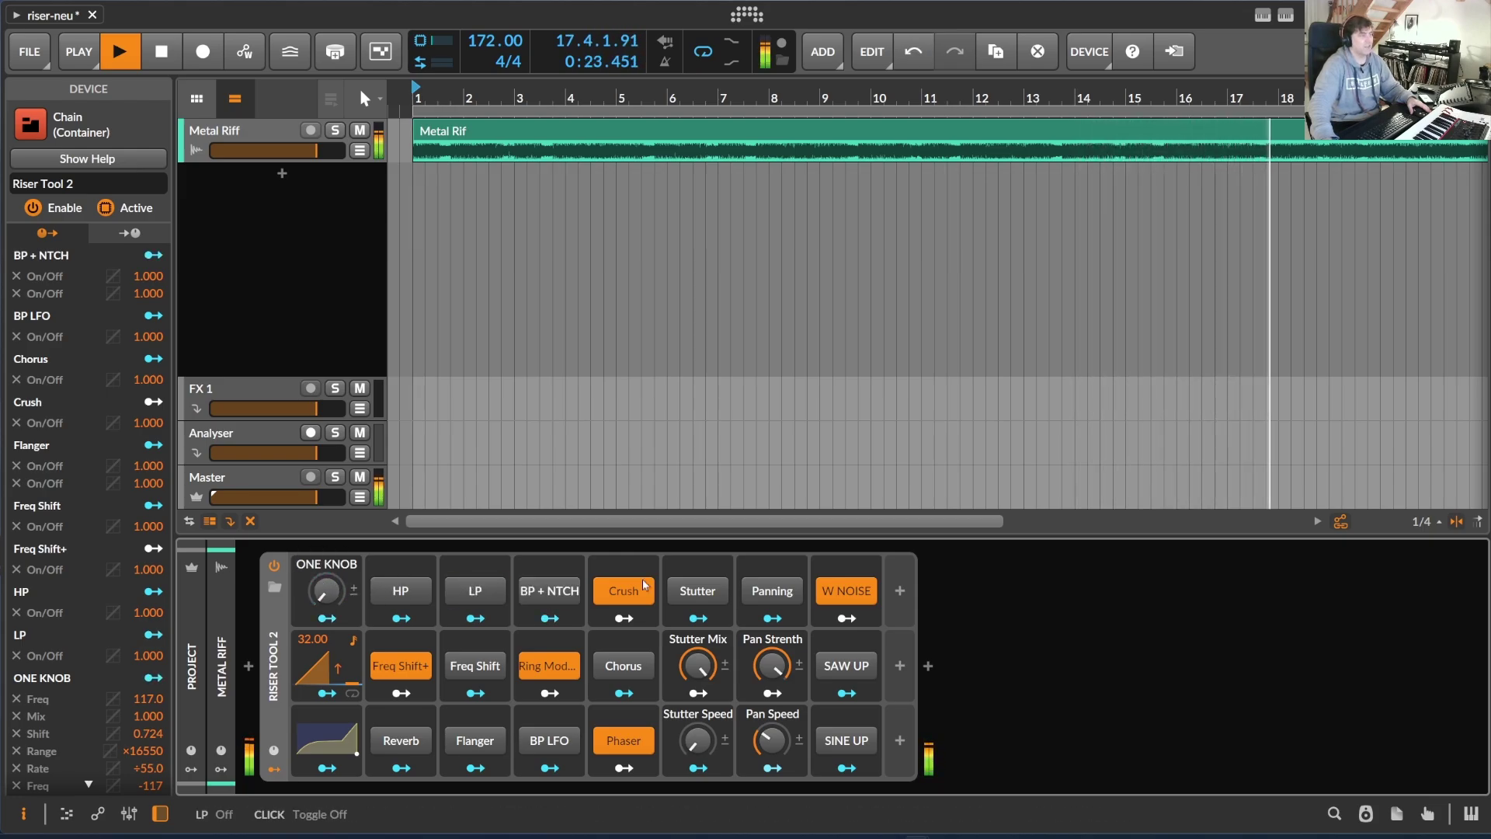
left_click(623, 591)
left_click(548, 665)
left_click(401, 665)
left_click(623, 741)
left_click(846, 590)
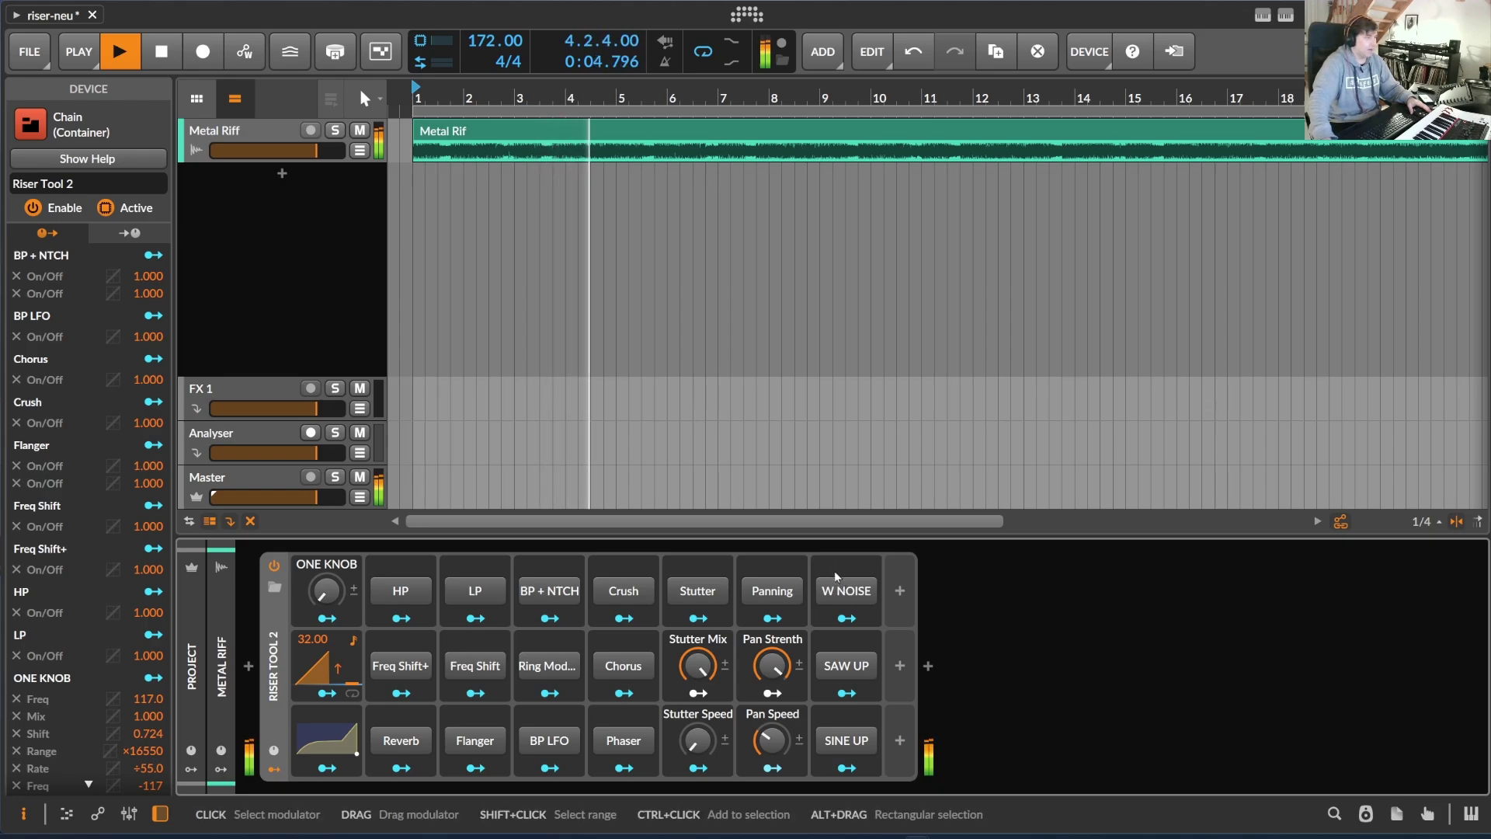
Turn Panning on with Pan Strenth at 100 % and Pan Speed near 42 %, then switch Panning off
left_click(698, 590)
left_click(698, 591)
left_click(772, 593)
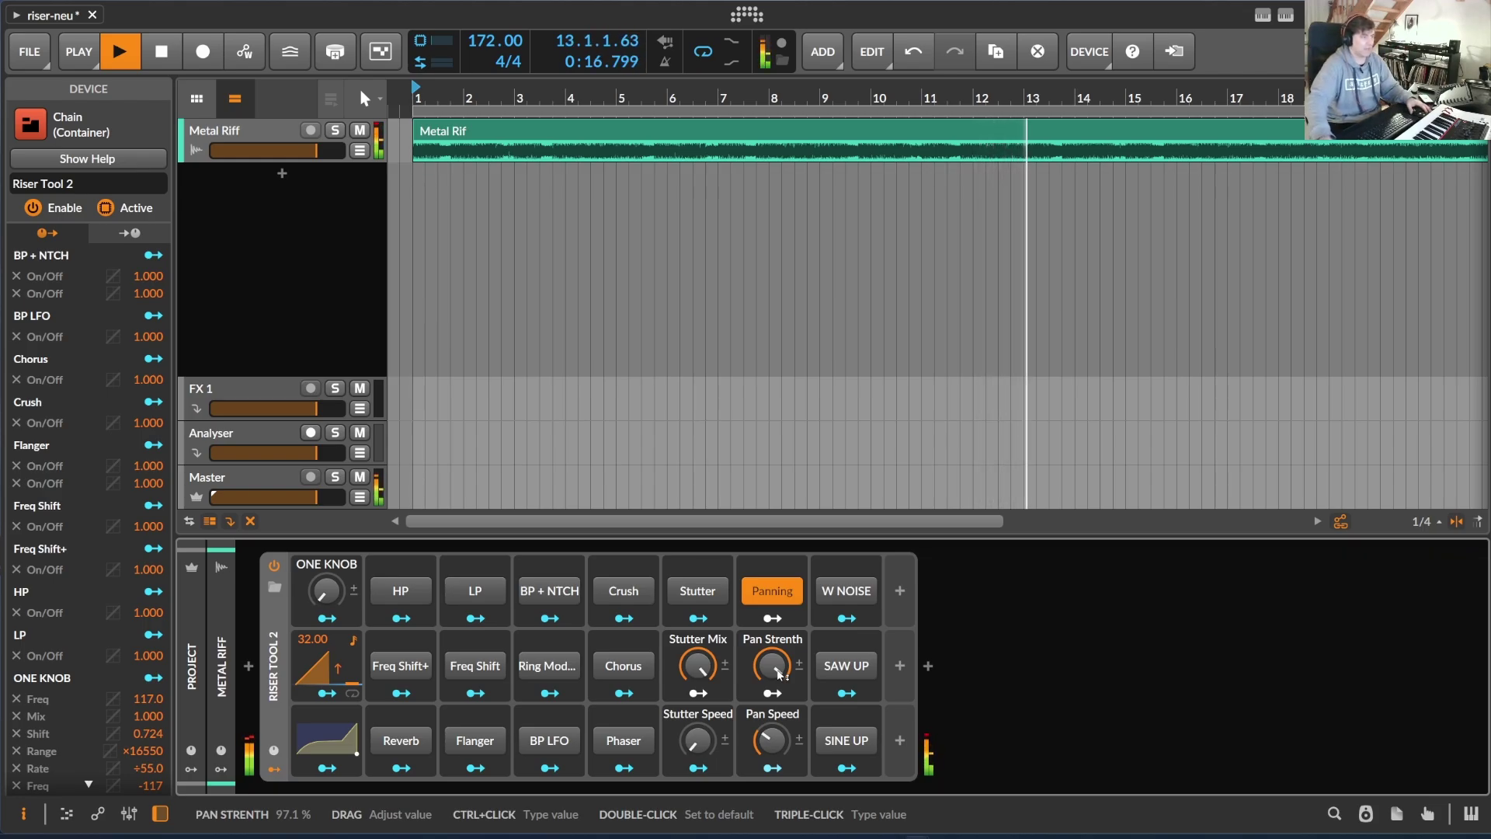
left_click_drag(779, 675, 779, 667)
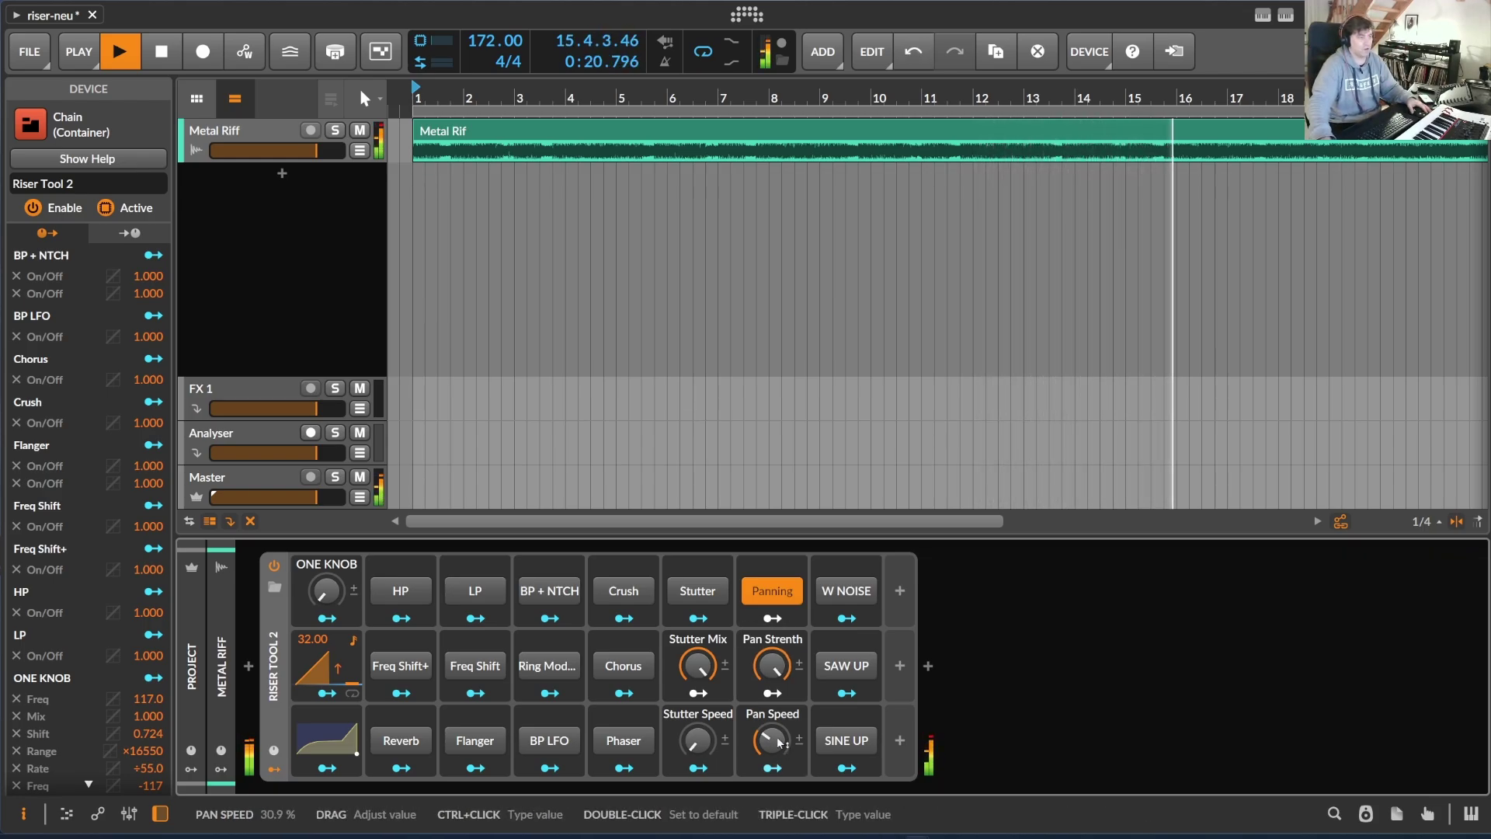
left_click_drag(779, 748, 772, 711)
left_click(772, 591)
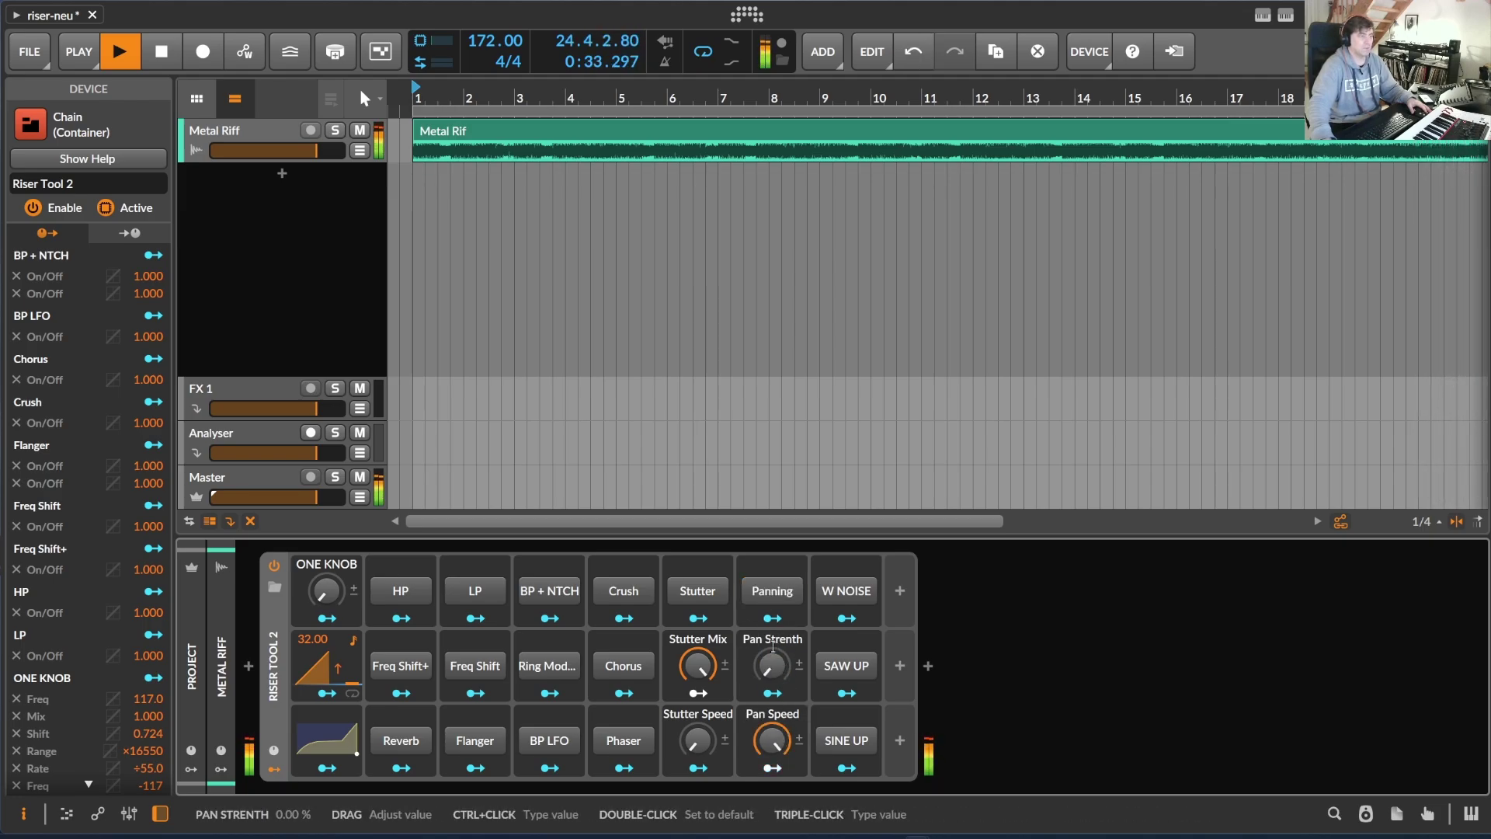
Audition Stutter at Stutter Speeds around 18–19 %, turn it off, then raise the One Knob to bring in HP
left_click(698, 592)
left_click_drag(702, 752, 702, 730)
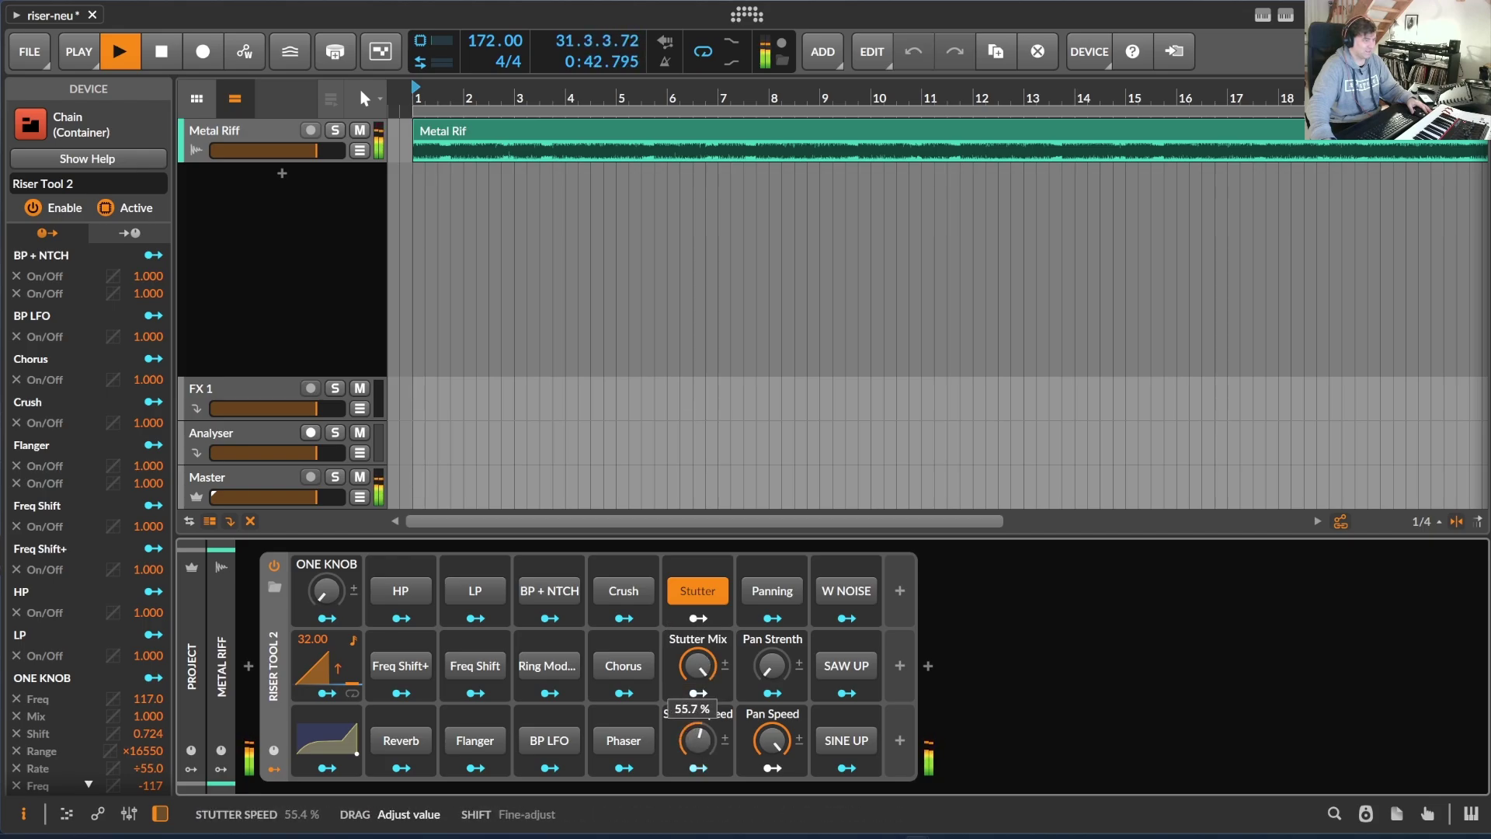
left_click_drag(697, 740, 698, 800)
left_click(696, 599)
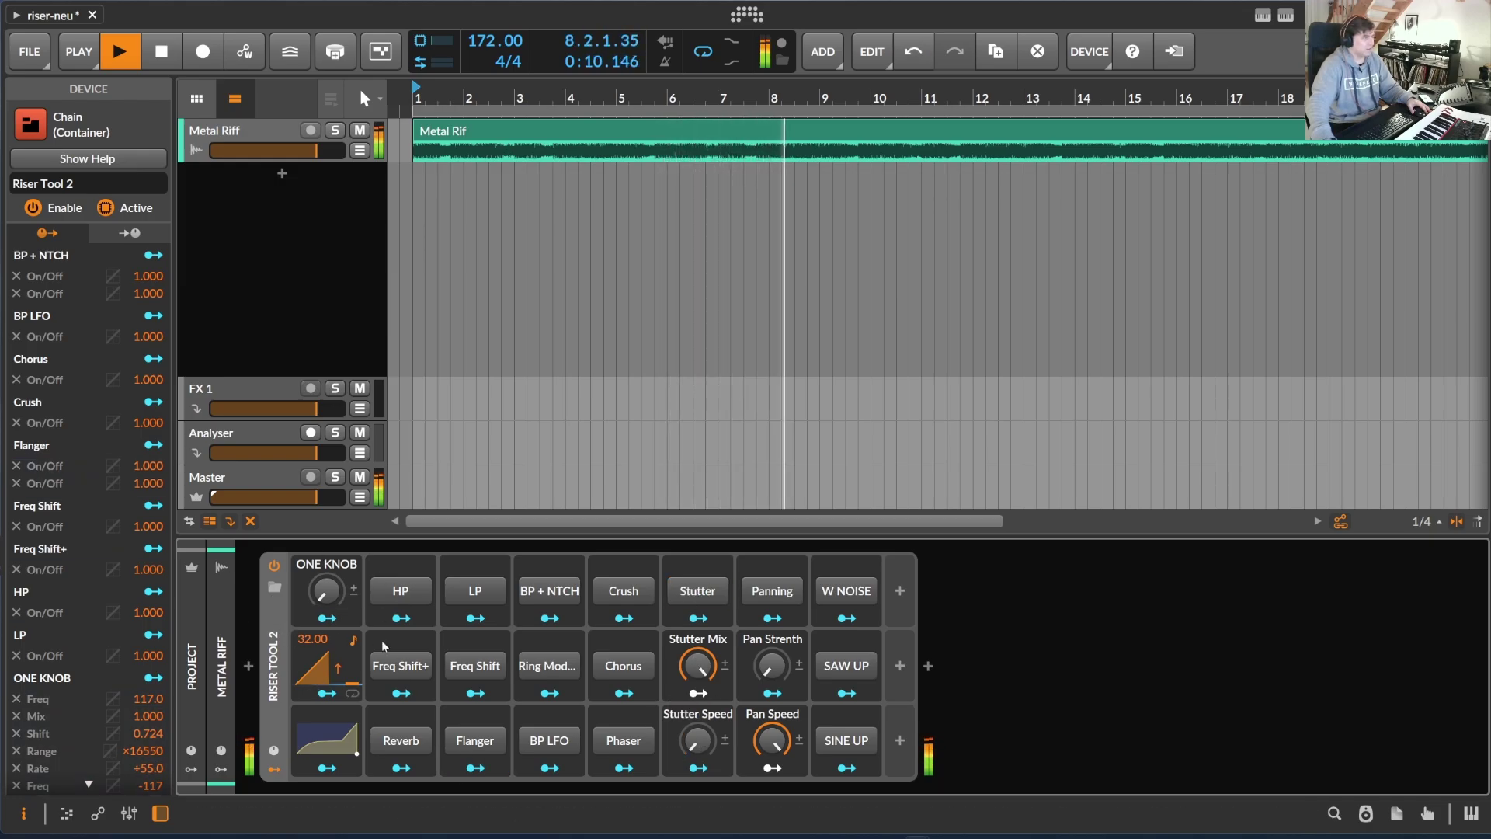
left_click_drag(326, 595, 326, 640)
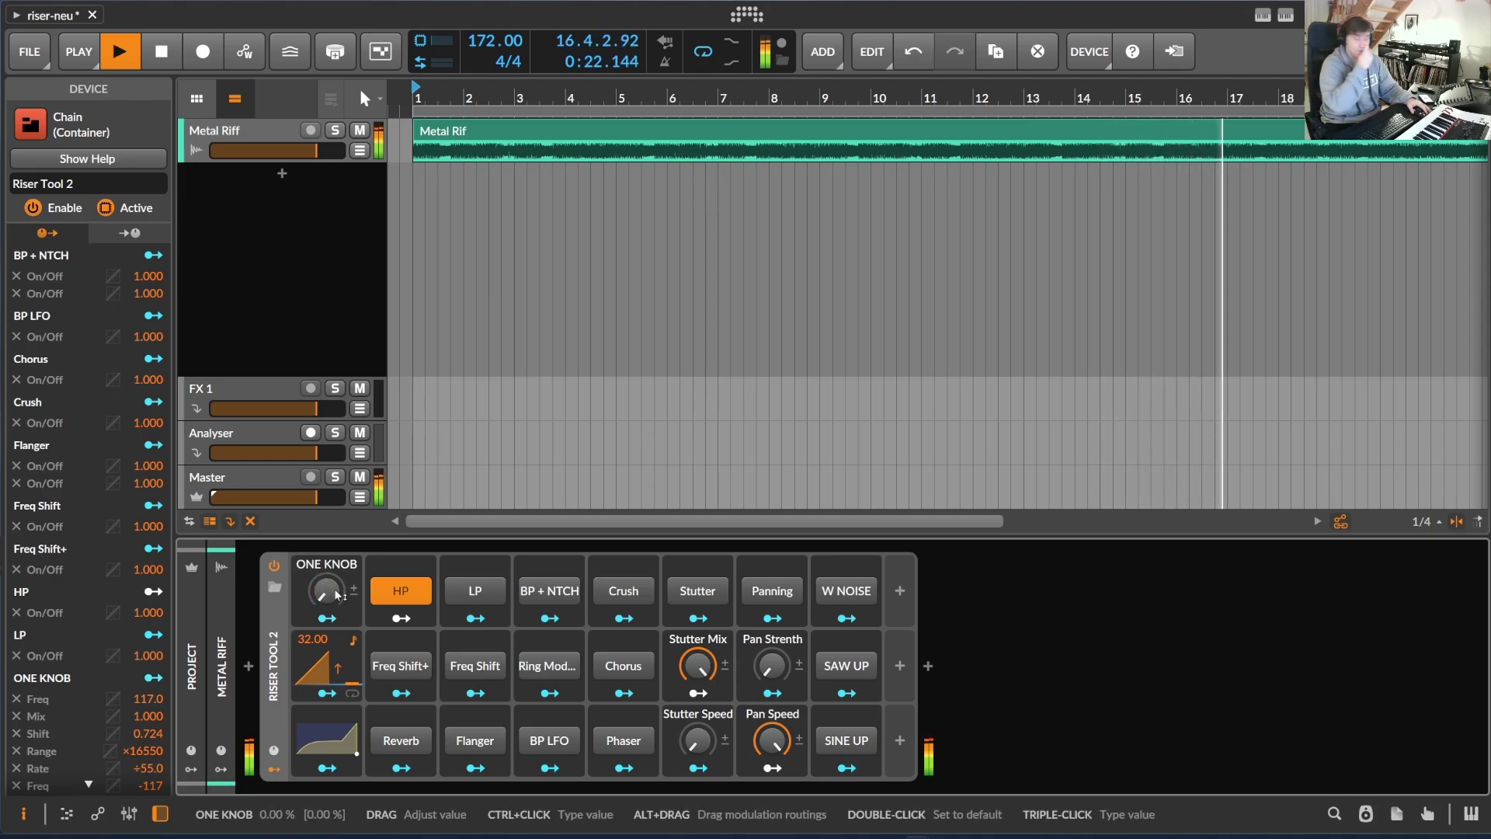
Sweep the One Knob and start Metal Riff playback
mouse_move(331, 594)
left_mouse_down()
mouse_move(331, 533)
mouse_move(332, 596)
left_mouse_up()
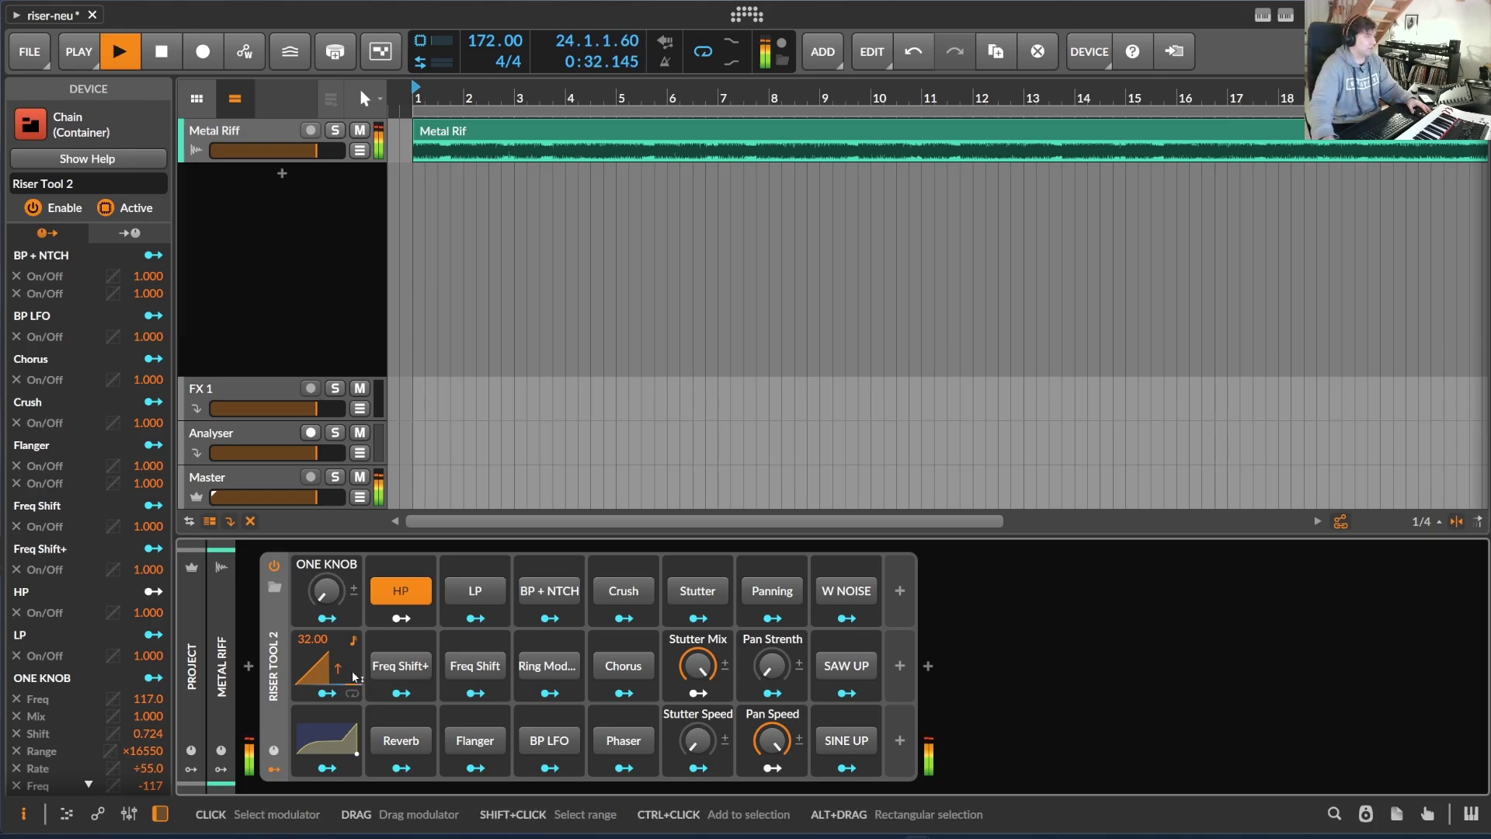
left_click_drag(330, 593, 329, 592)
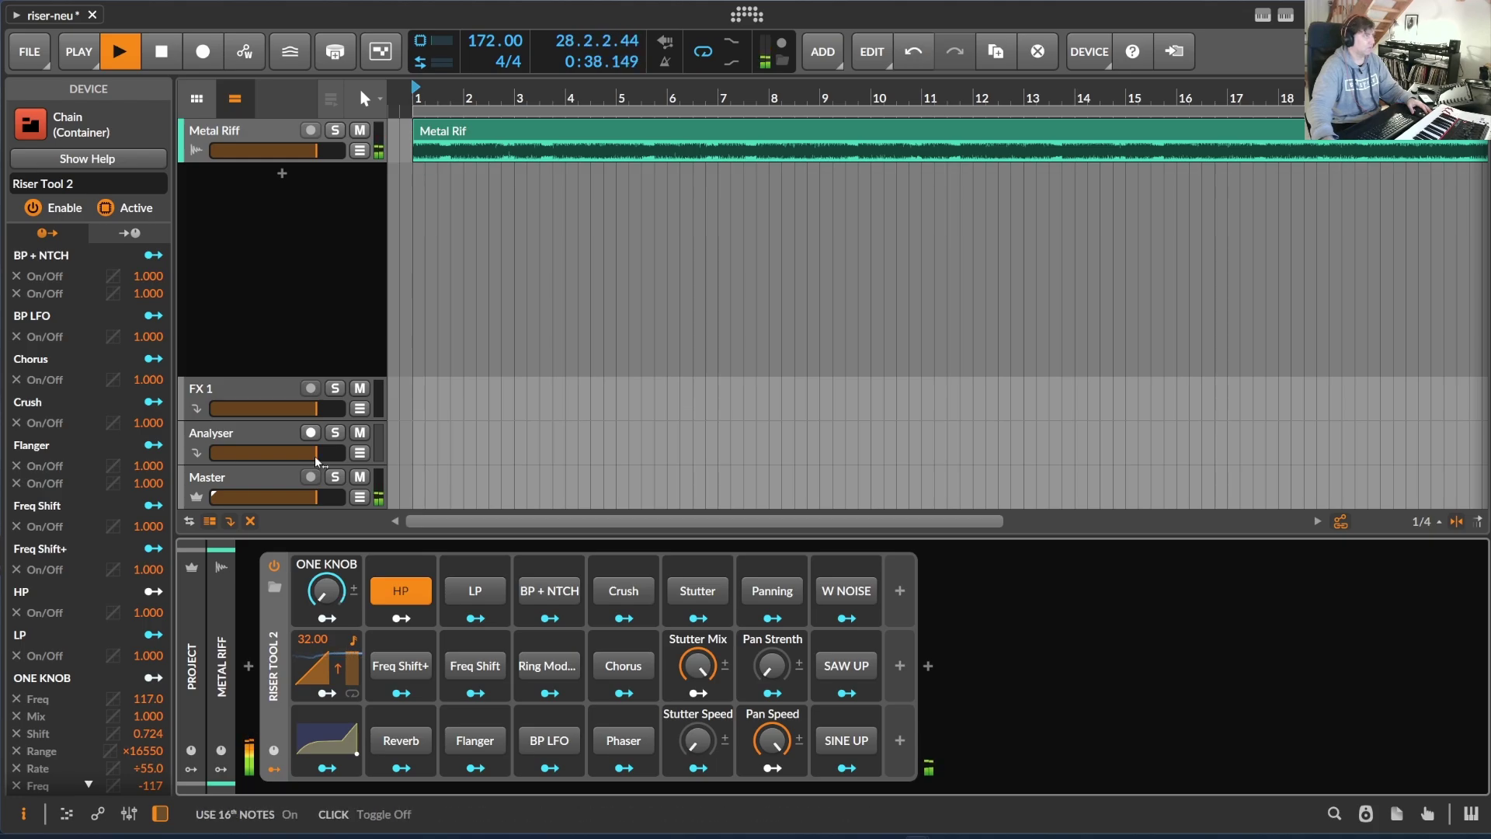
left_click(120, 52)
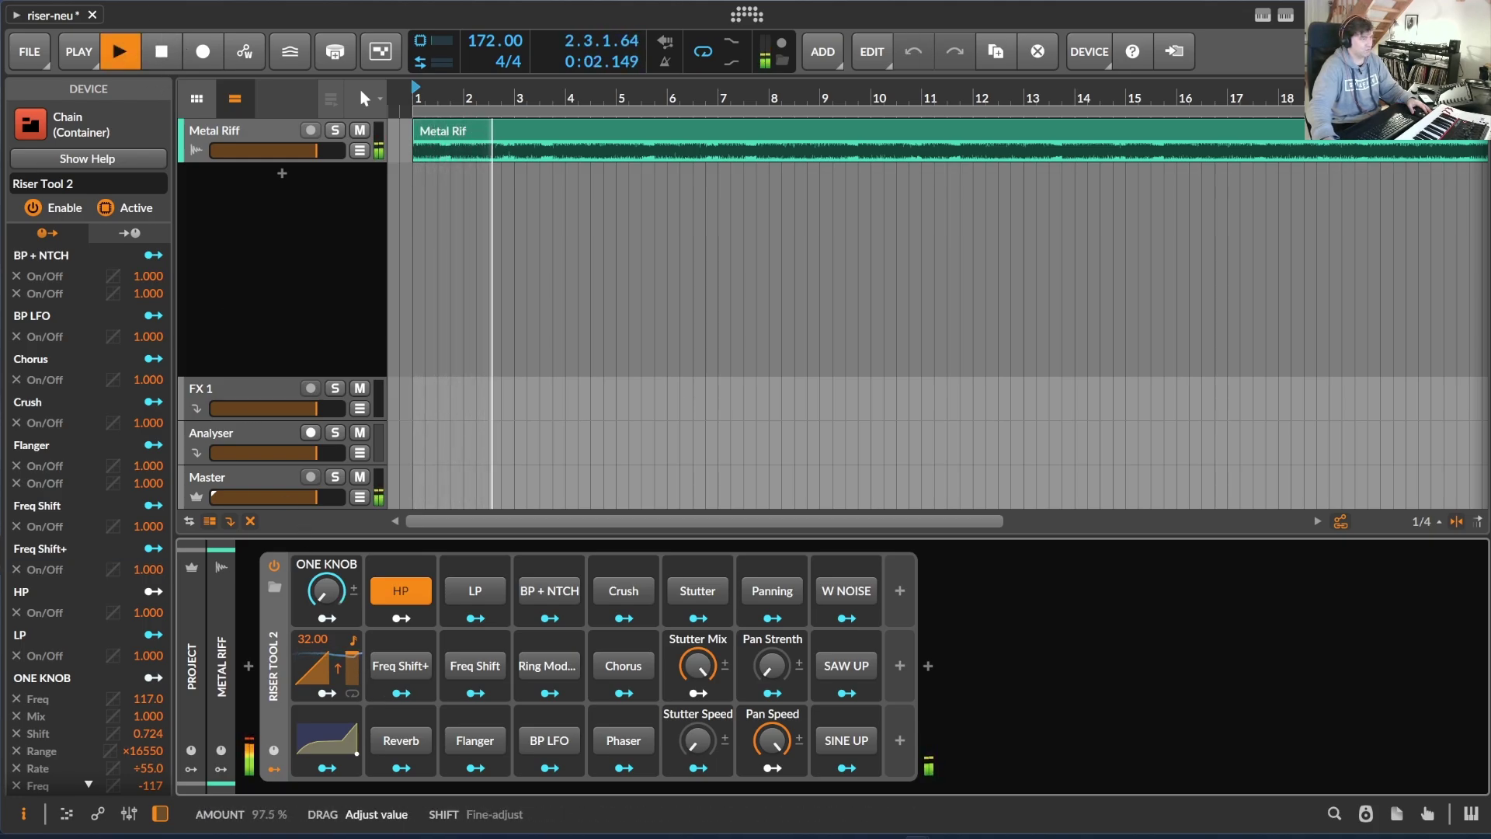
Enable Invert Ramp so the One Knob ramp falls, and expand the Segments modulator
left_click(340, 674)
left_click(340, 675)
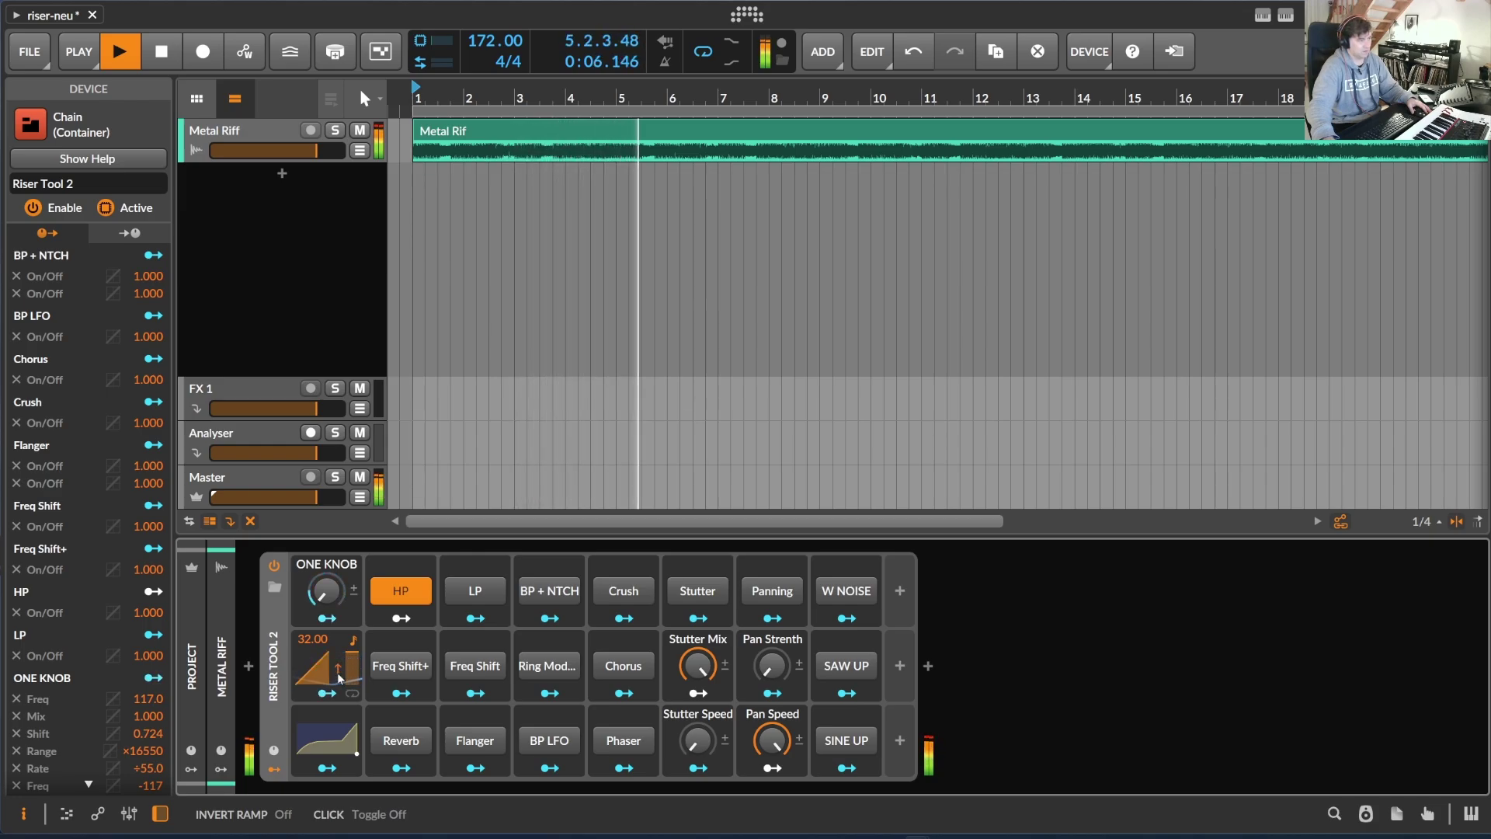
left_click(340, 675)
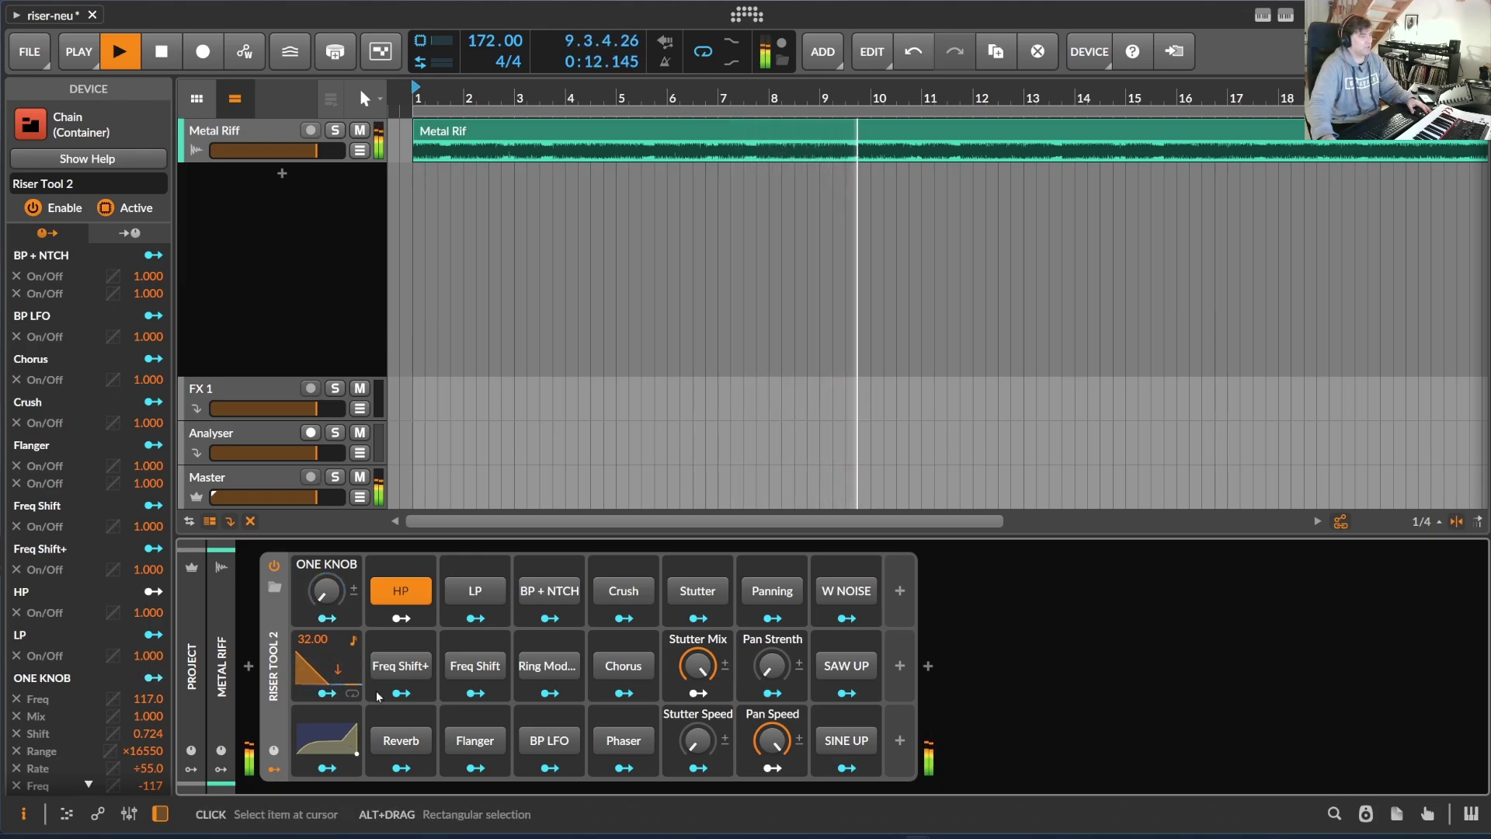
left_click(342, 734)
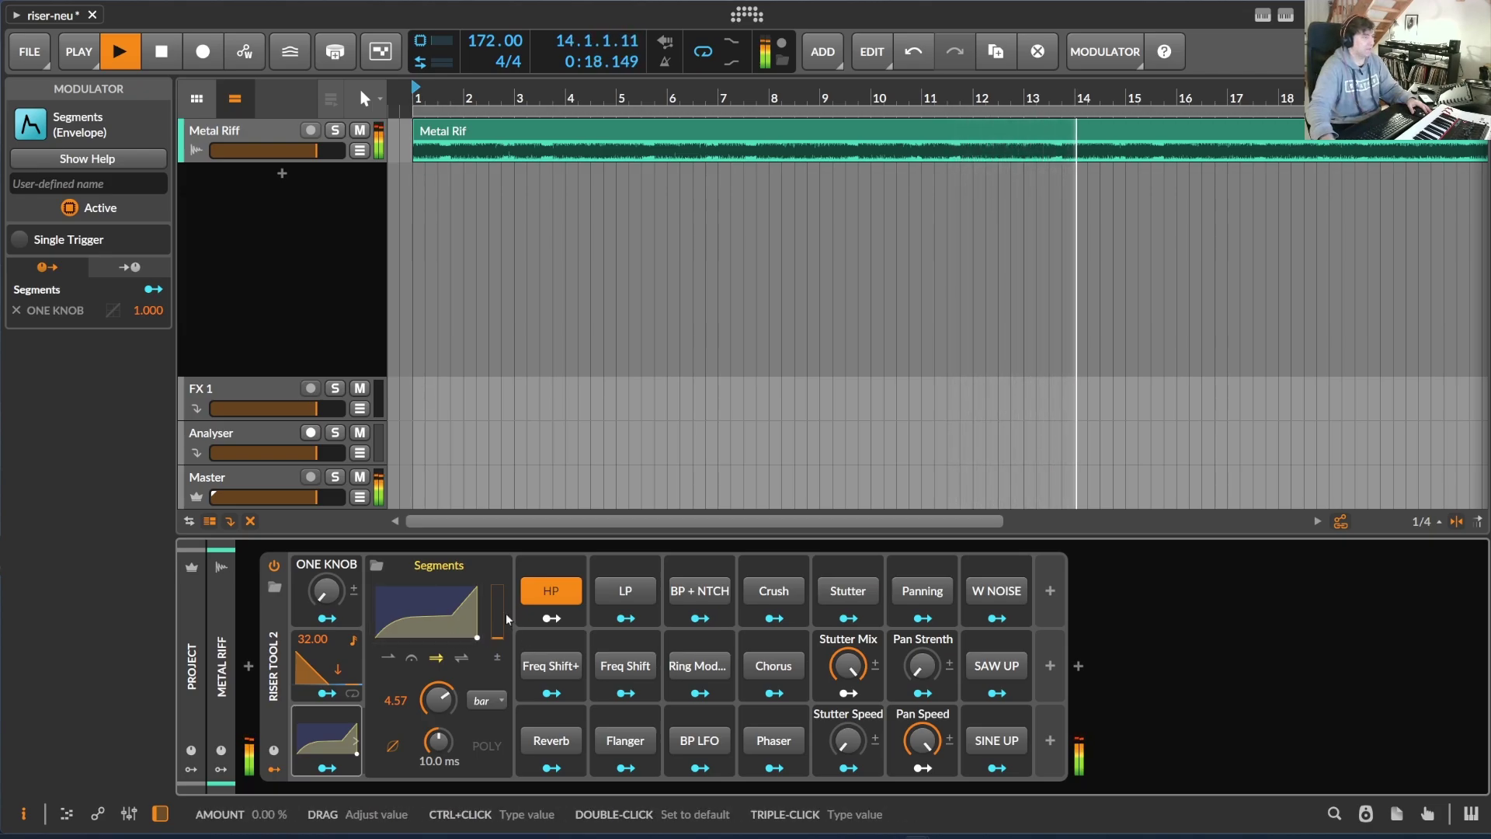
Raise the Segments modulation amount, open the EG default curve editor, and restart playback
left_click_drag(497, 633, 501, 584)
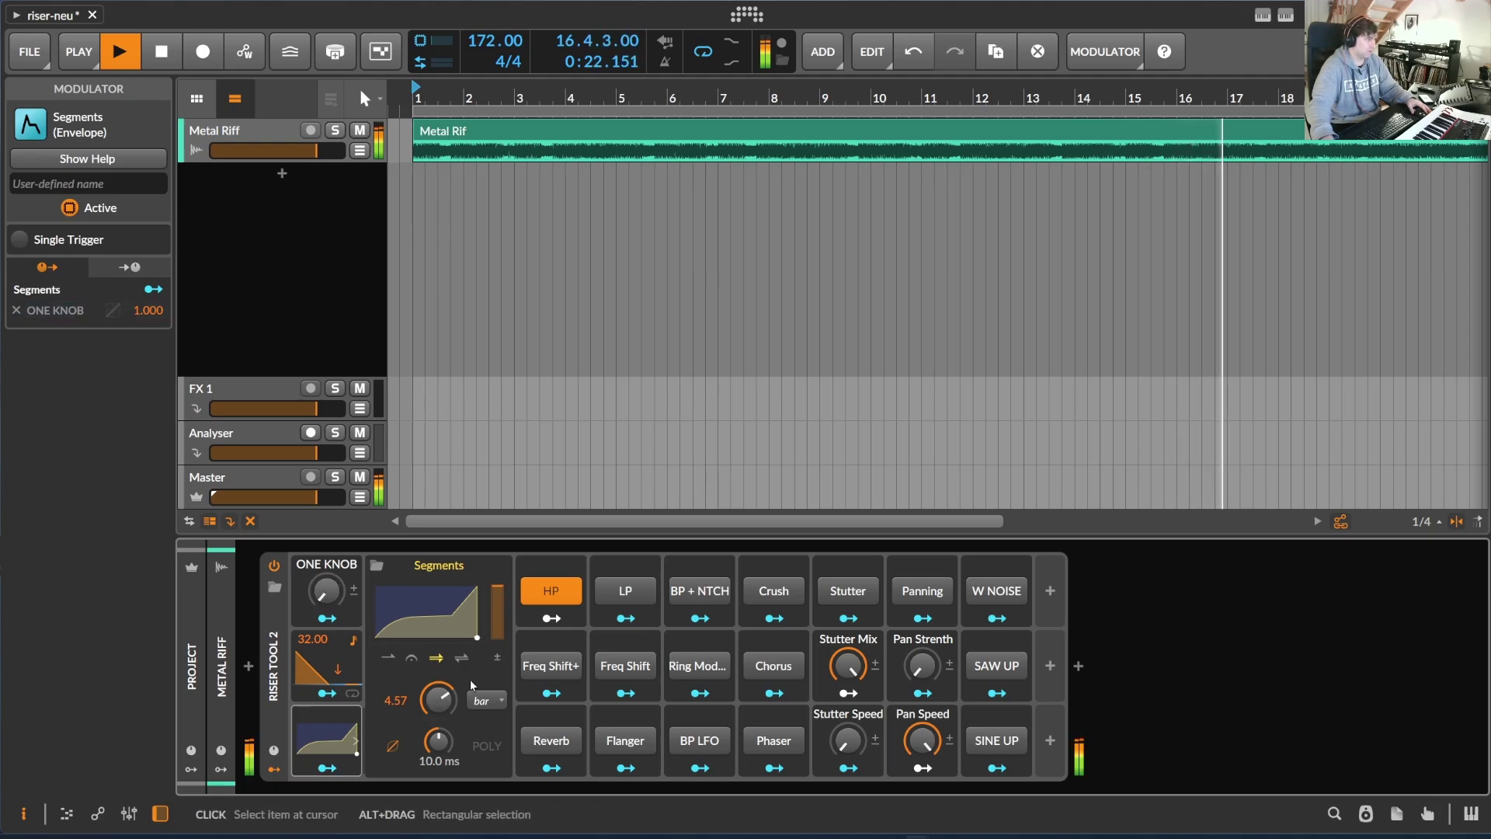
left_click(443, 613)
left_click(443, 610)
left_click(451, 612)
key("space")
key("space")
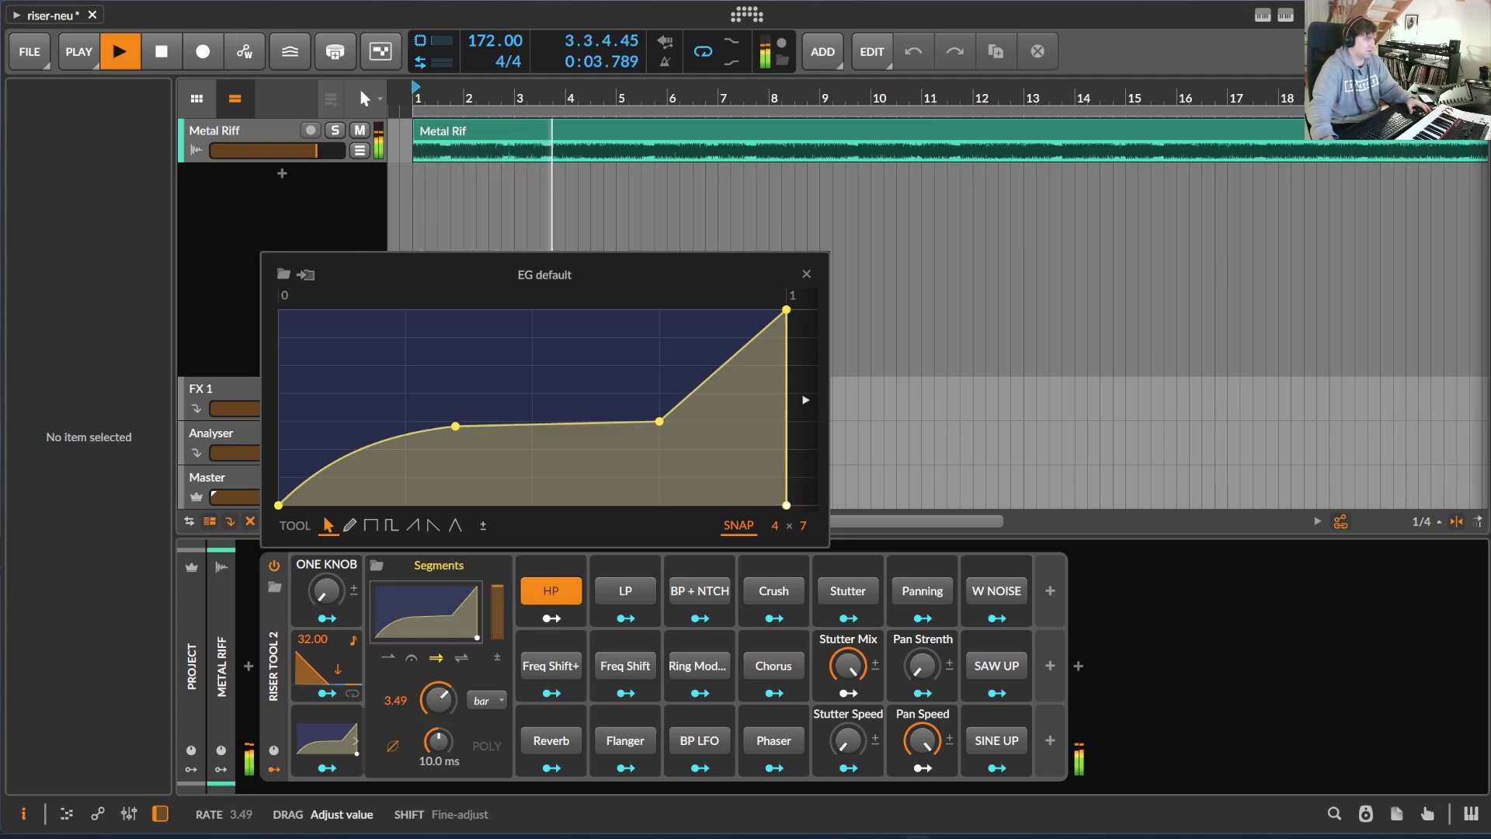
Set the Segments rate to 0.05 and close the curve editor
double_click(439, 698)
left_click_drag(440, 693, 440, 793)
left_click_drag(499, 591, 499, 660)
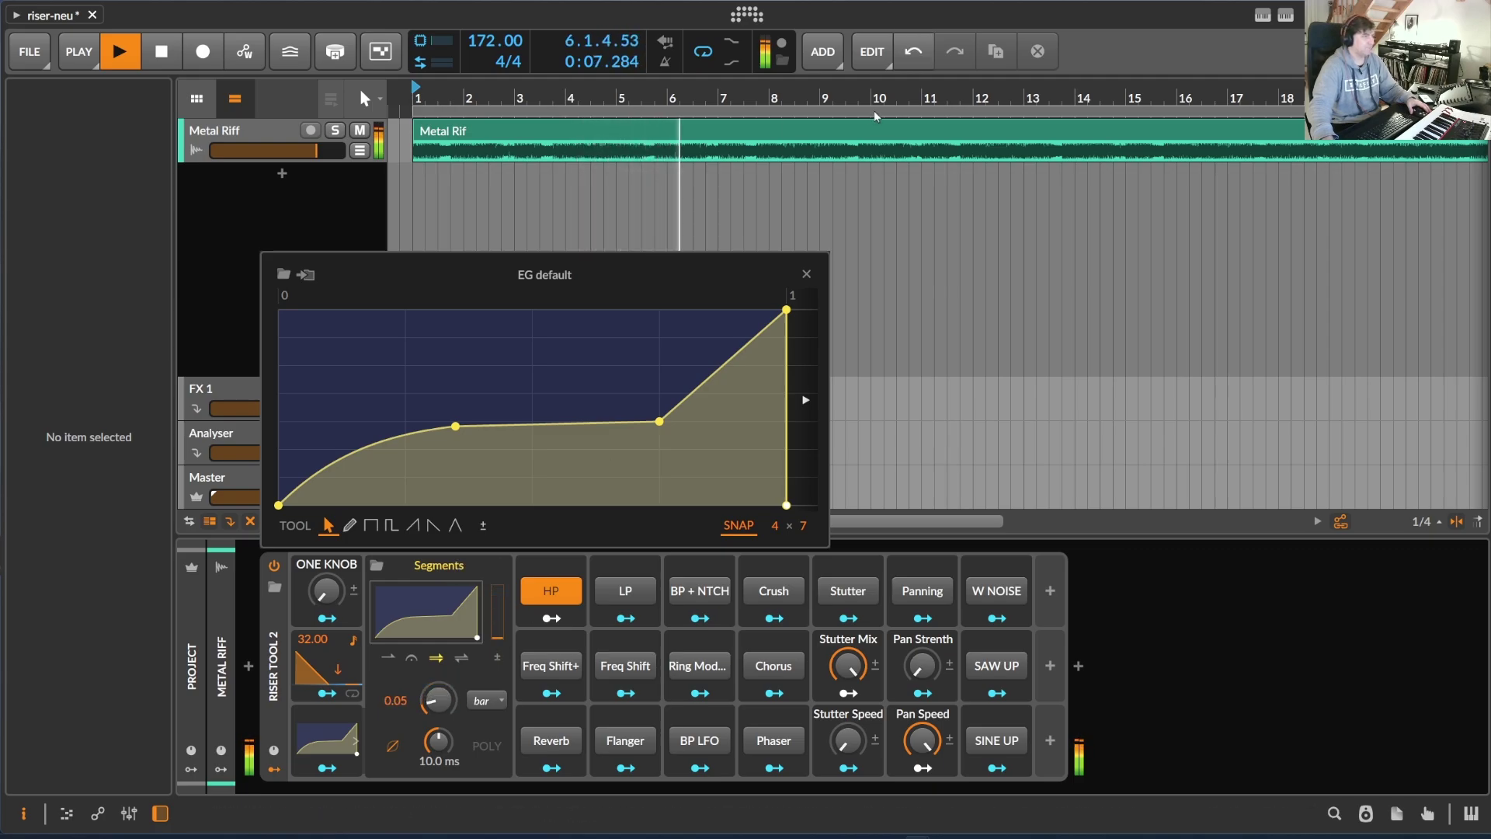
left_click(807, 275)
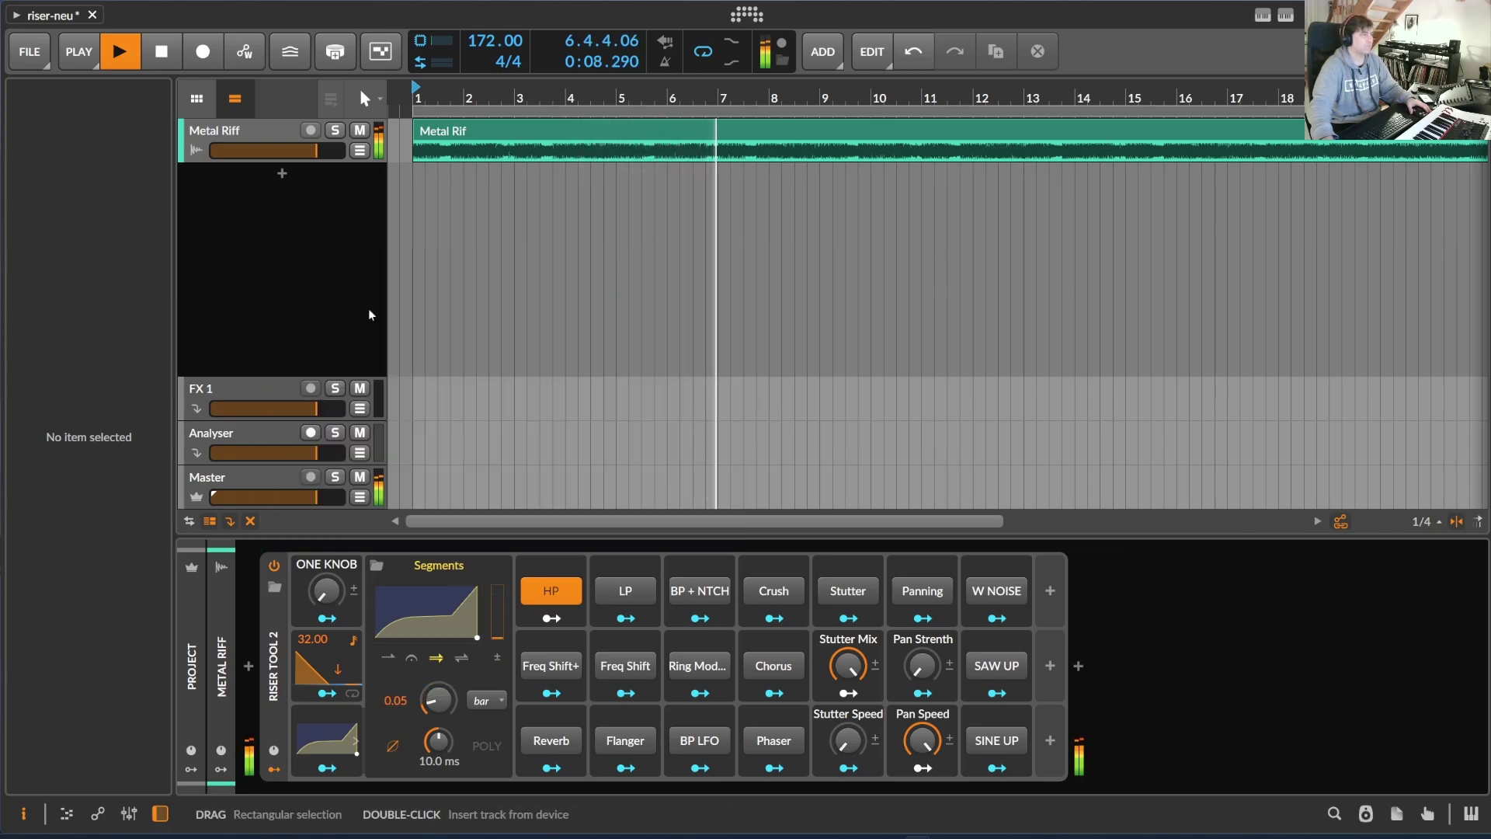
Stop Metal Riff playback with the playhead around bar 8
left_click(169, 57)
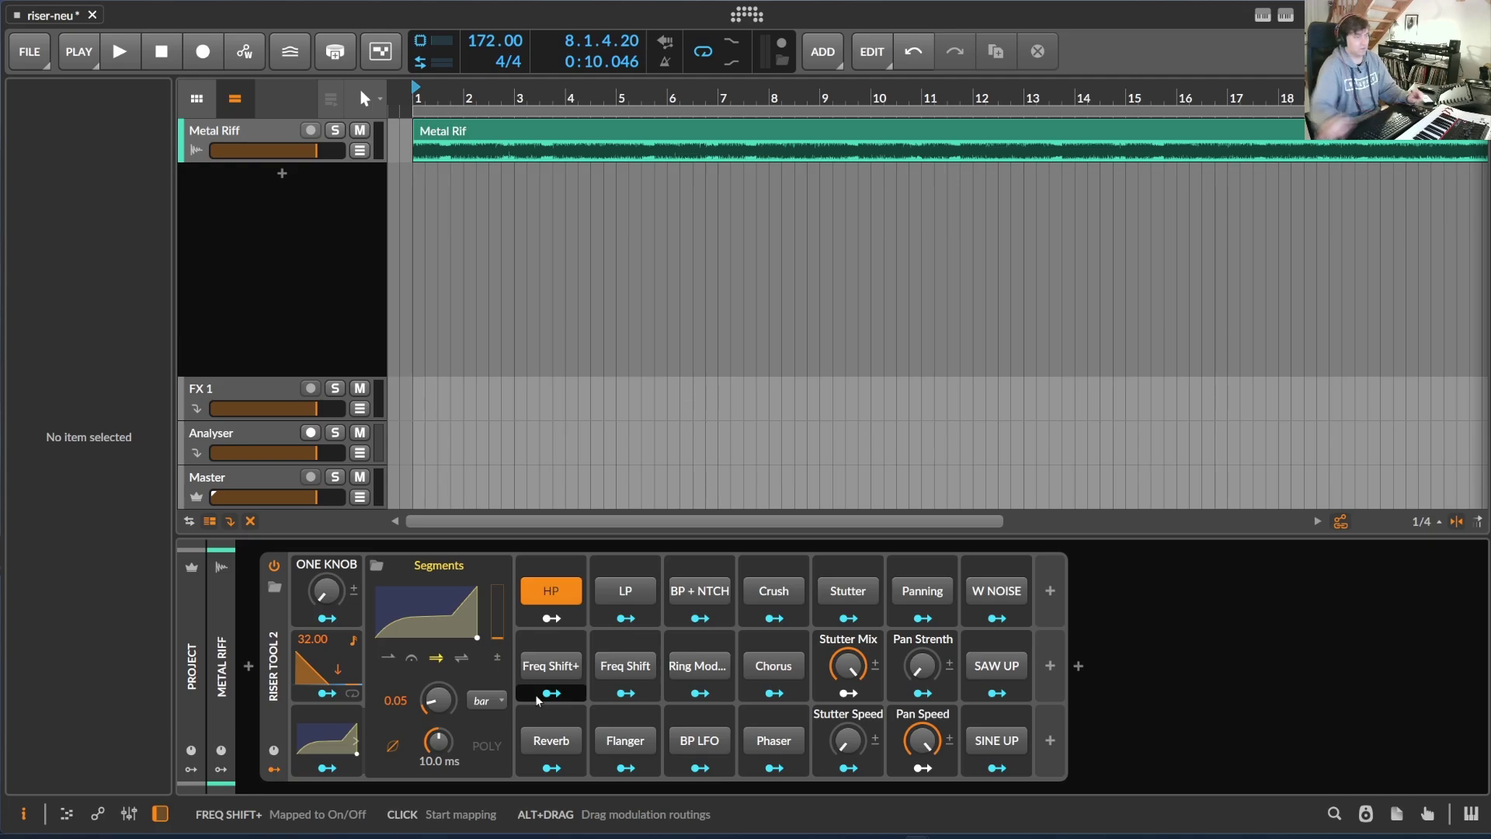
Expand Riser Tool 2's inner chain and scroll across its 20 devices, including Test Tone, High Pass and Filter
left_click(280, 618)
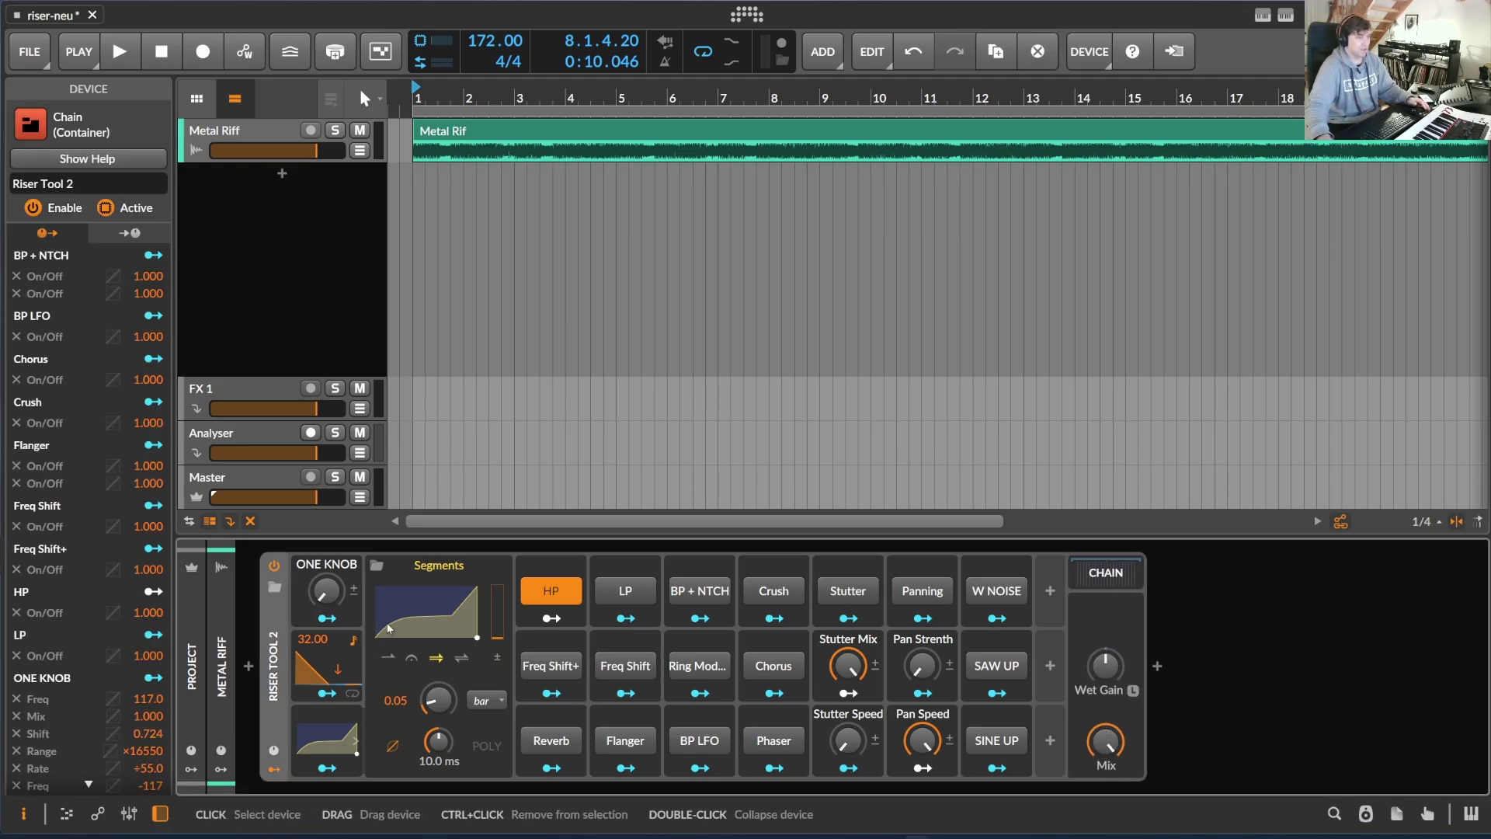
left_click(1134, 573)
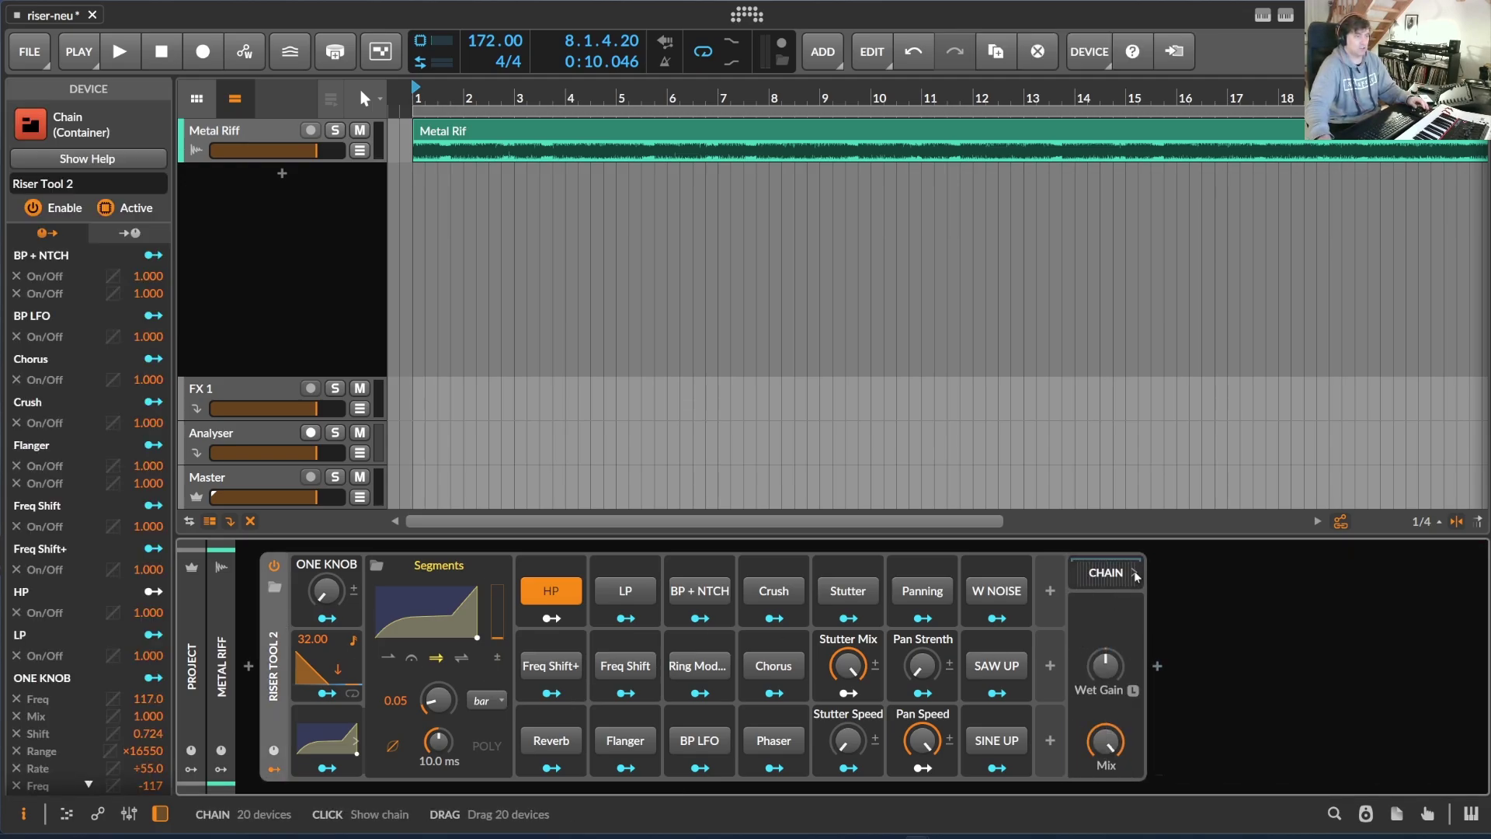
scroll(996, 796, "right", 1)
left_click_drag(998, 800, 1484, 778)
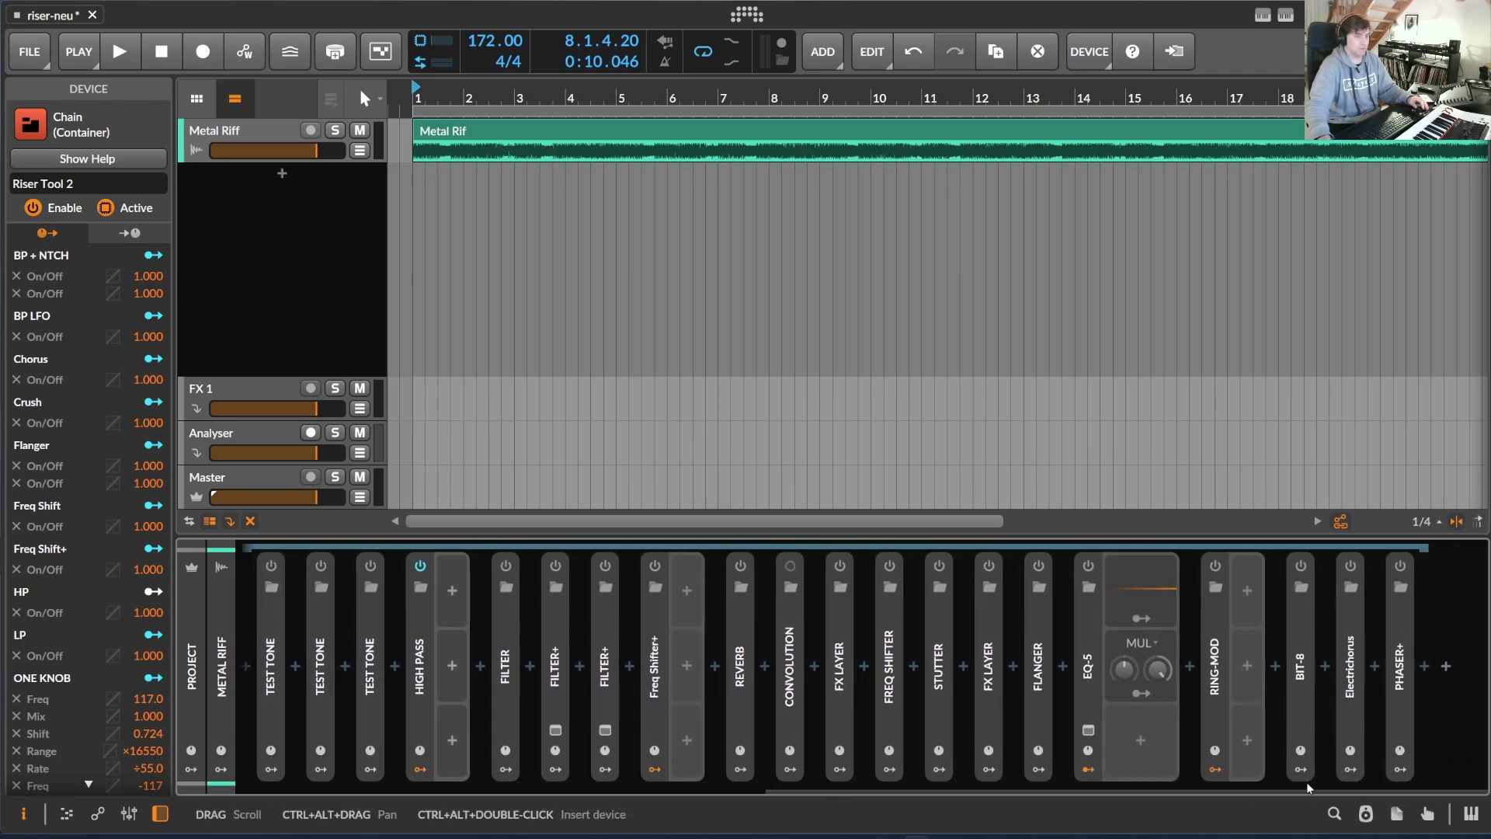
left_click_drag(1307, 790, 621, 791)
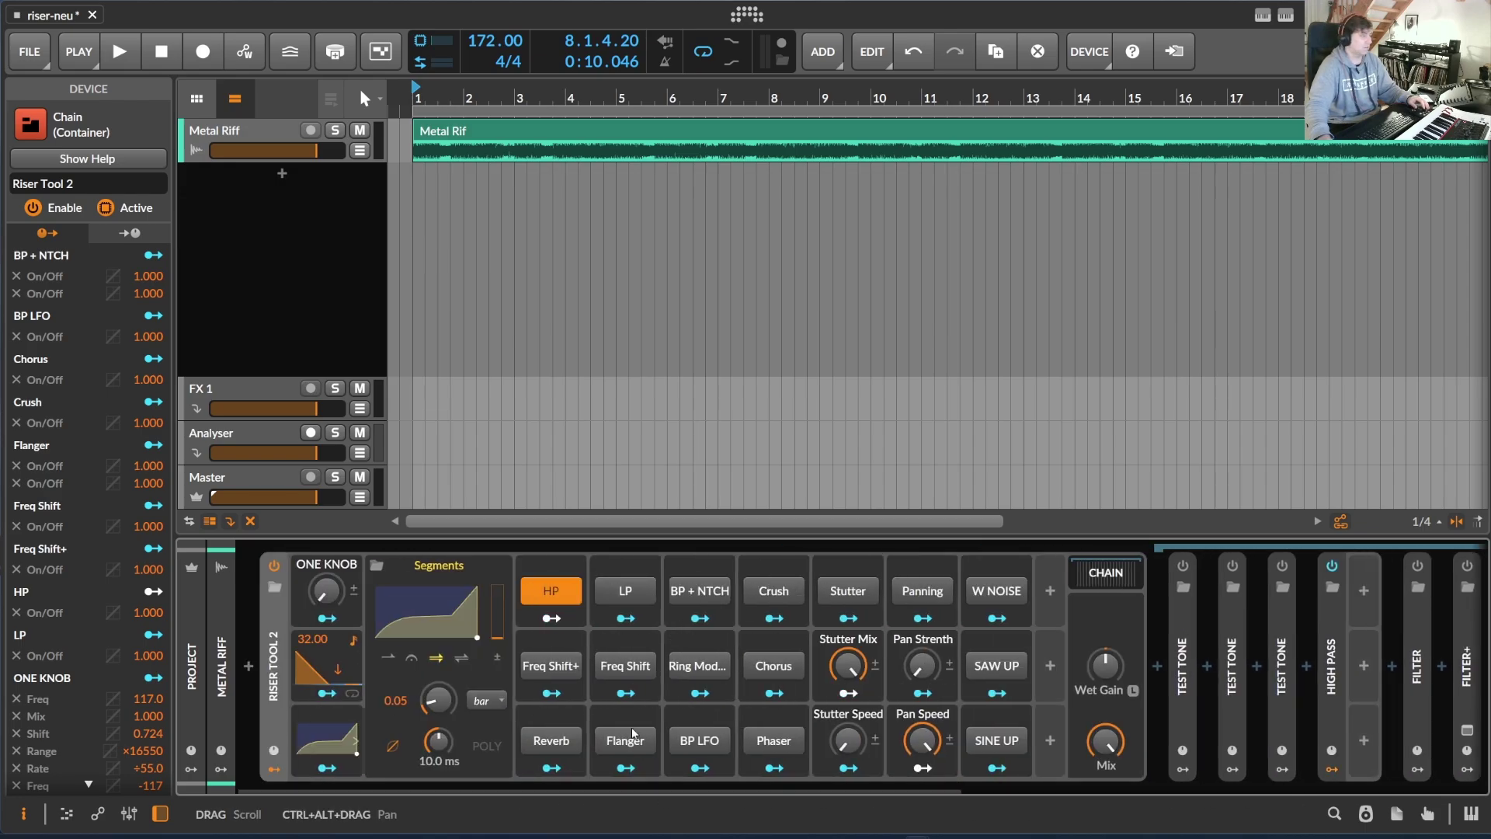